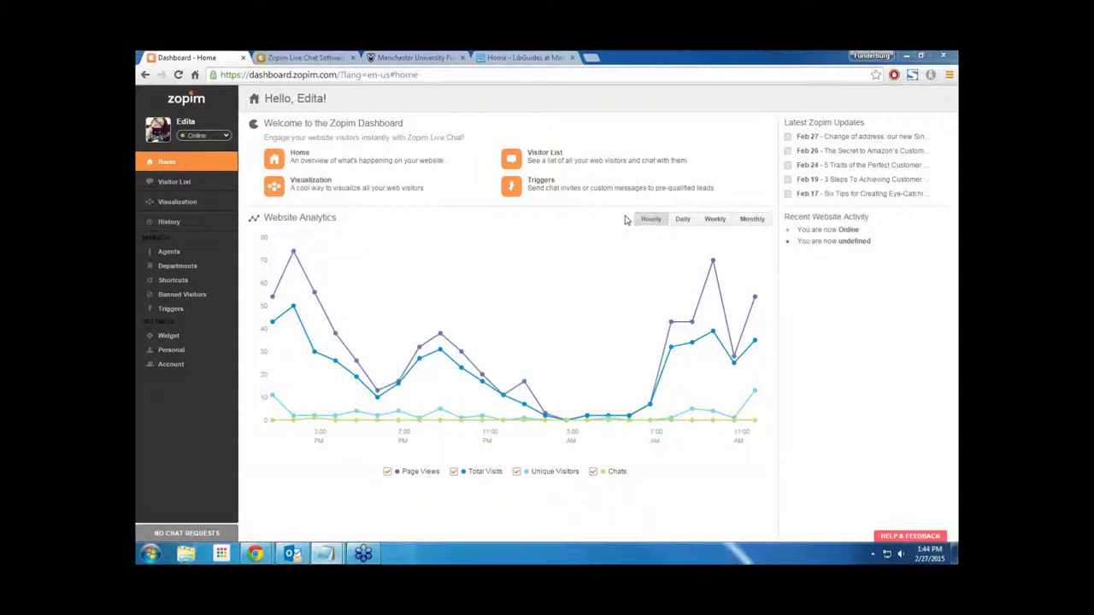
# - Open Zopim's pricing page and jump down to the plan feature comparison table
pyautogui.click(301, 58)
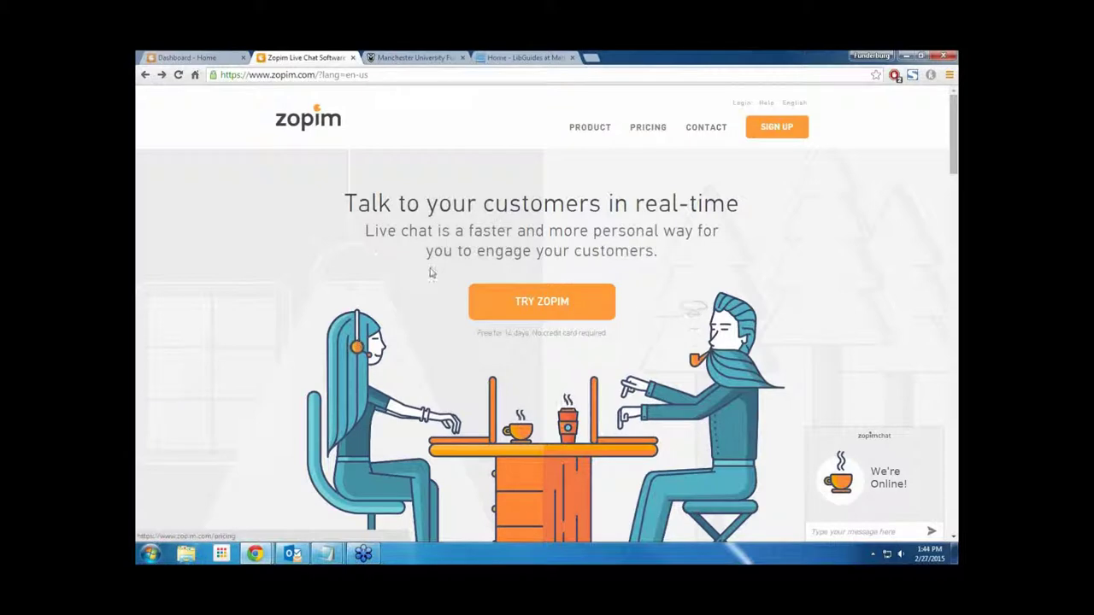
pyautogui.click(656, 130)
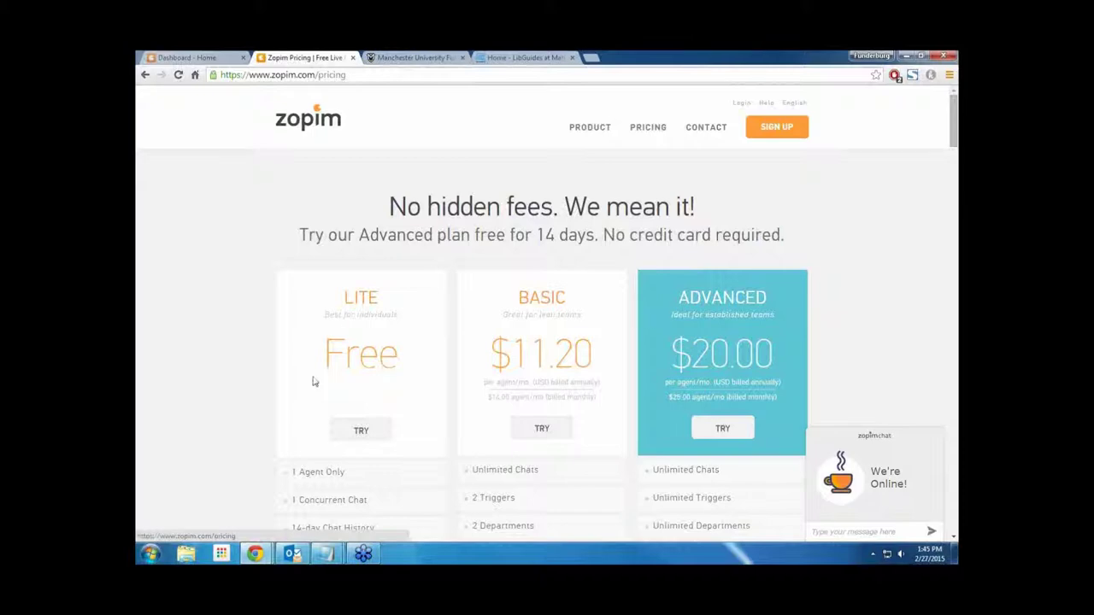
pyautogui.scroll(-2, 313, 379)
pyautogui.click(417, 441)
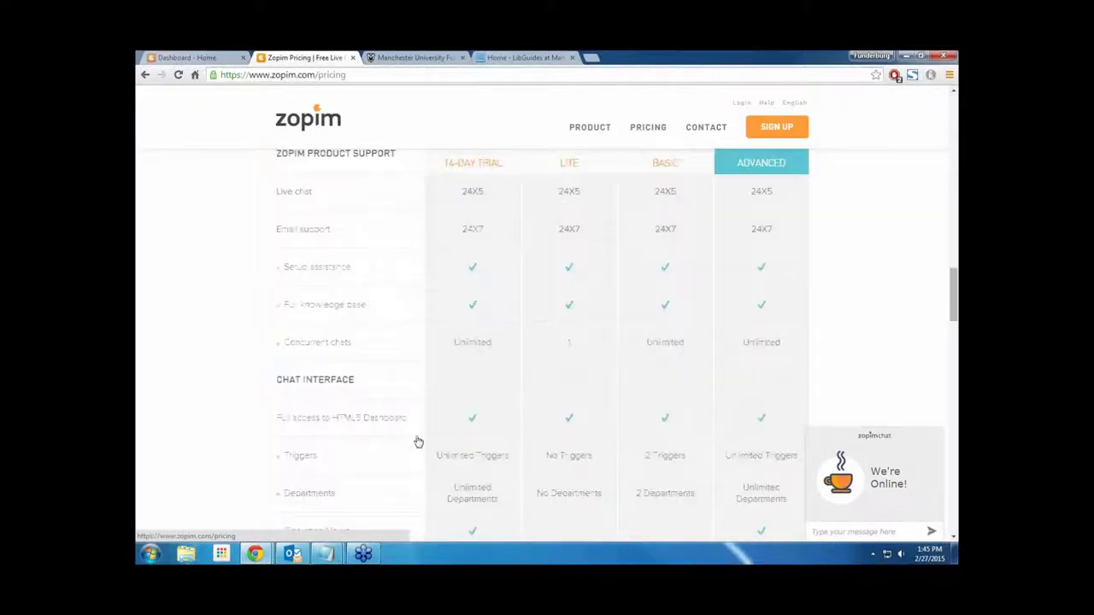
# - Compare the Lite, Basic and Advanced plan features in the table, then return to the top
pyautogui.scroll(-3, 563, 329)
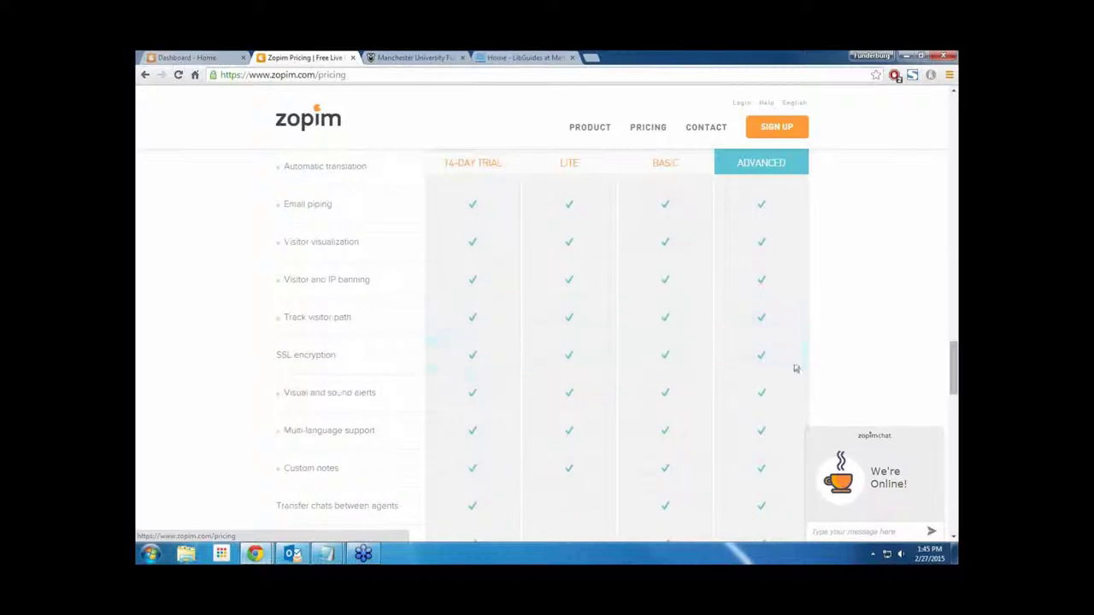
pyautogui.scroll(-5, 491, 404)
pyautogui.scroll(5, 491, 404)
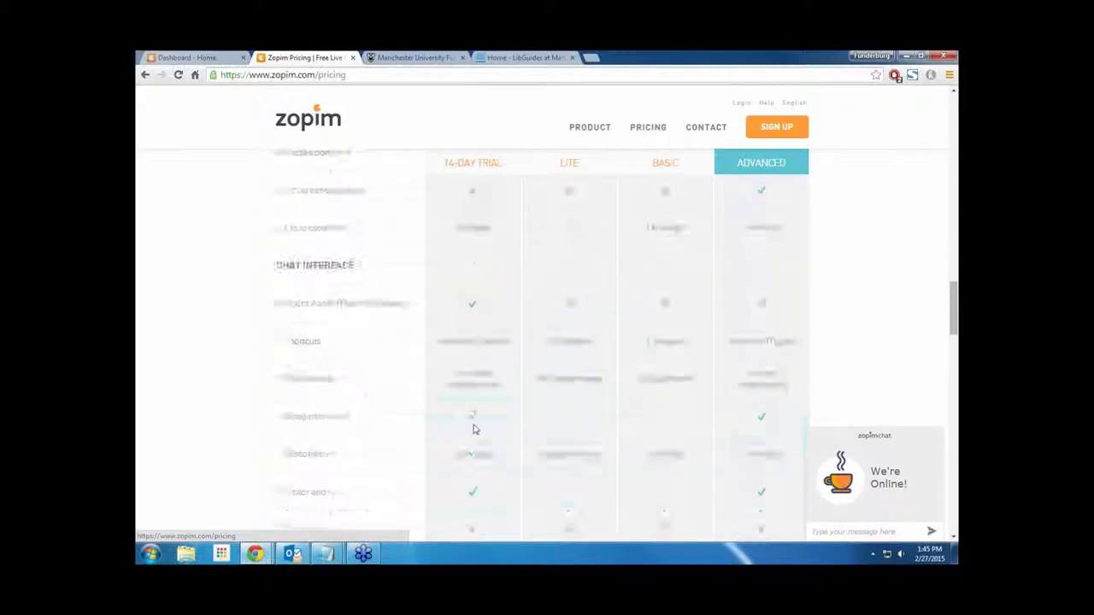
pyautogui.scroll(5, 474, 429)
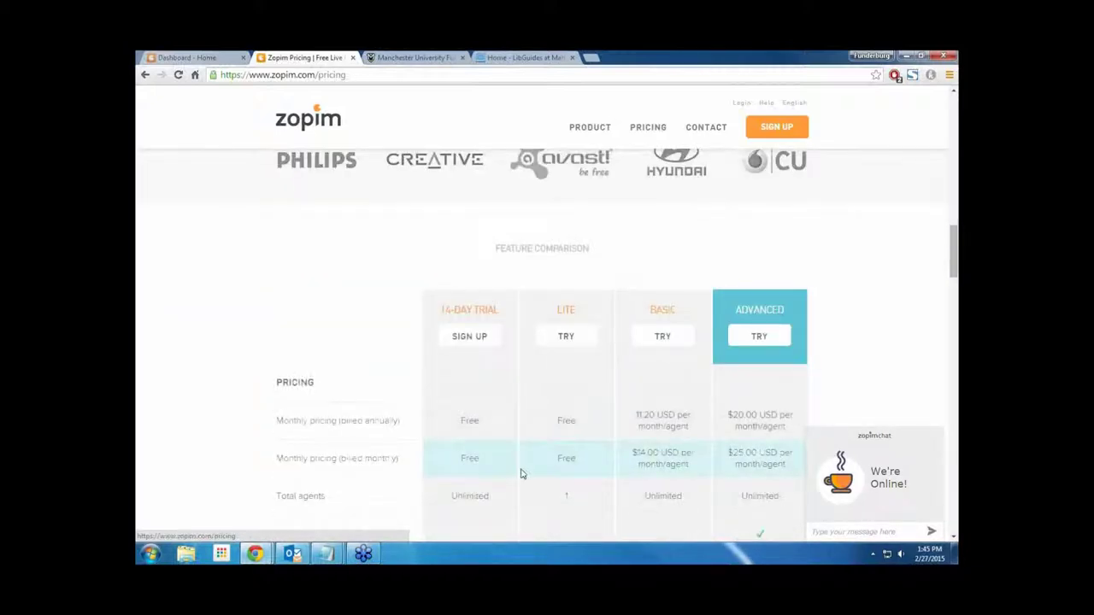
pyautogui.scroll(-2, 548, 481)
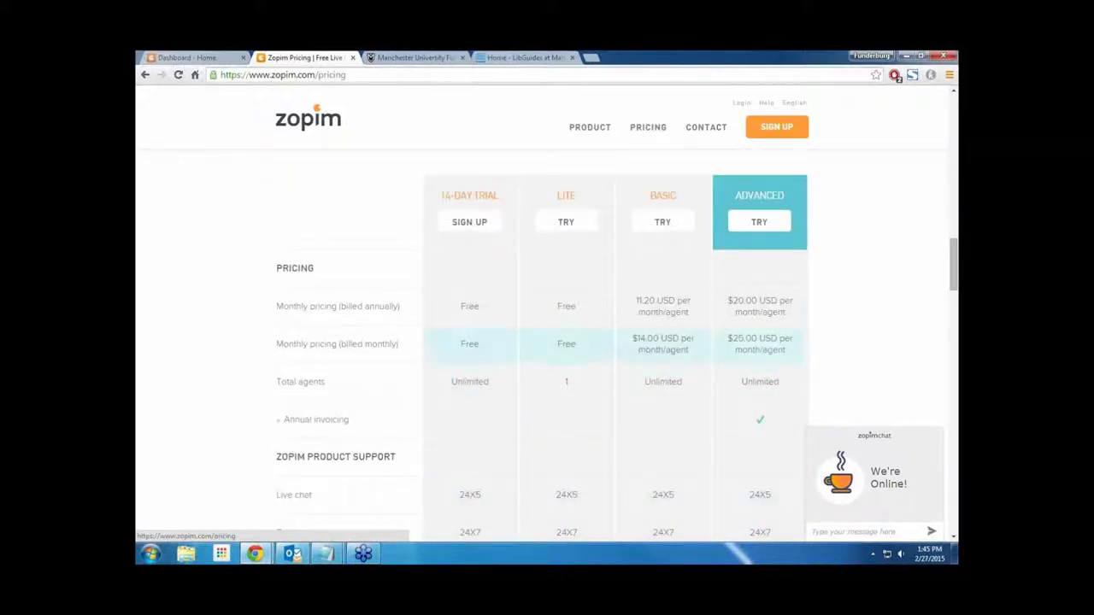
pyautogui.scroll(1, 672, 400)
pyautogui.scroll(2, 672, 404)
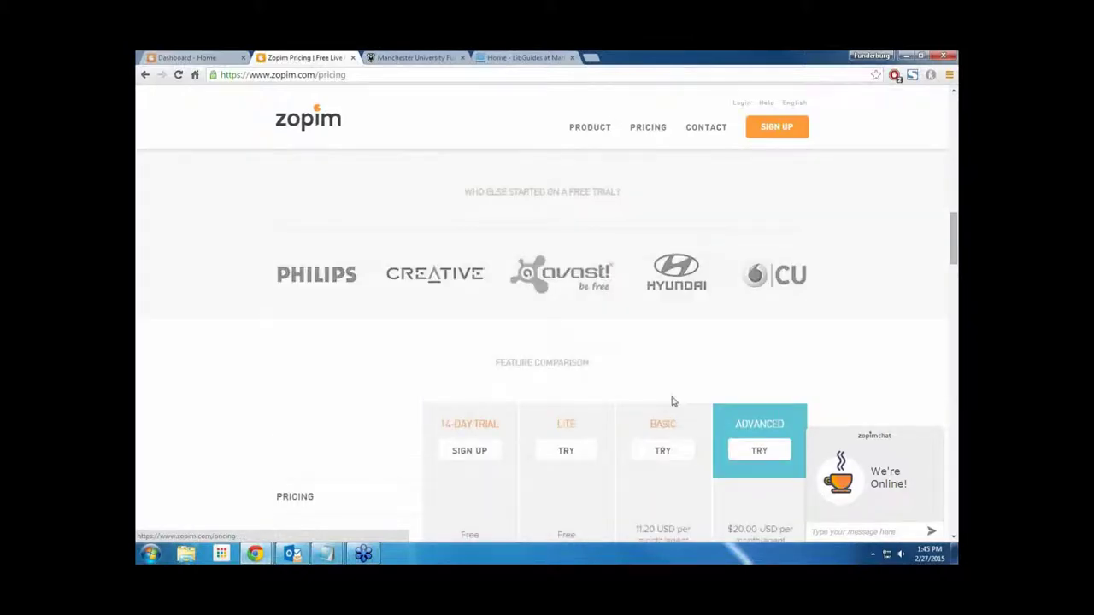
pyautogui.scroll(1, 673, 402)
pyautogui.scroll(15, 673, 402)
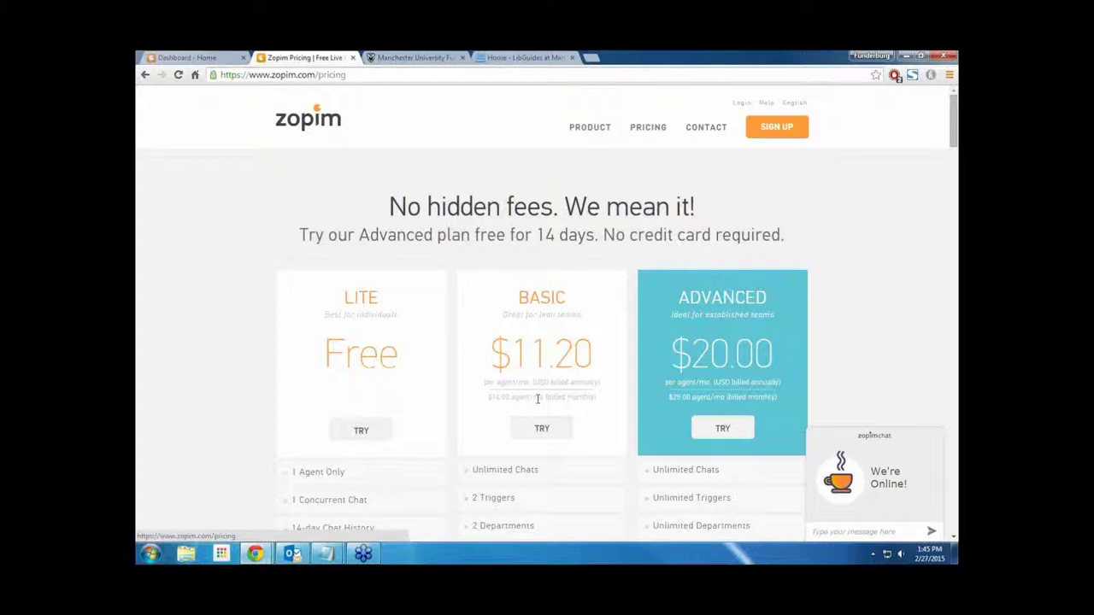
# - Review the Personal profile settings in the Zopim dashboard, then return to the Home overview
pyautogui.click(192, 58)
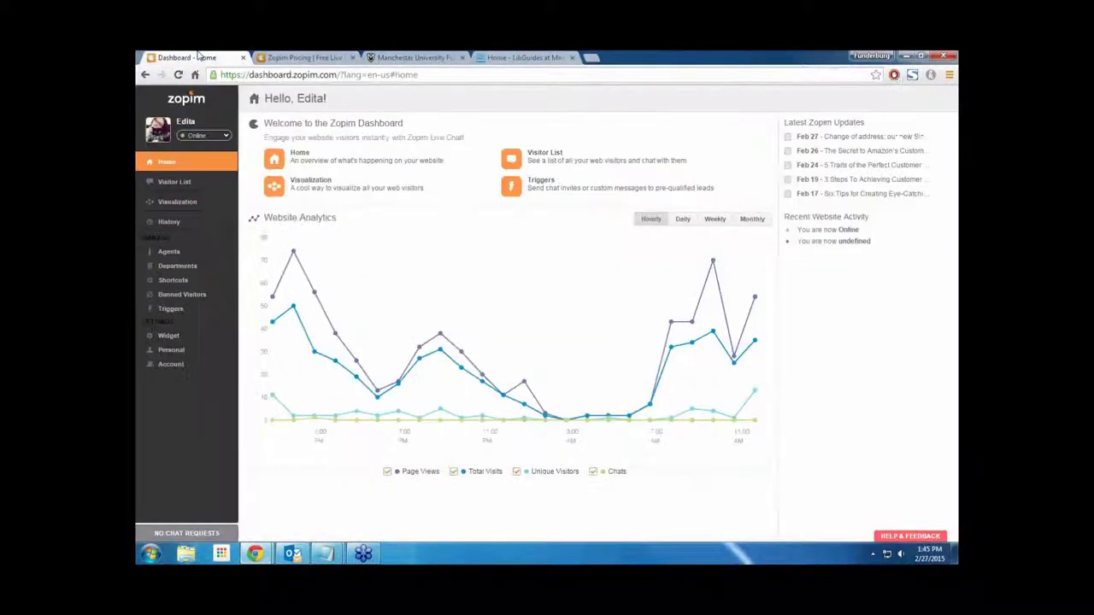
pyautogui.click(199, 349)
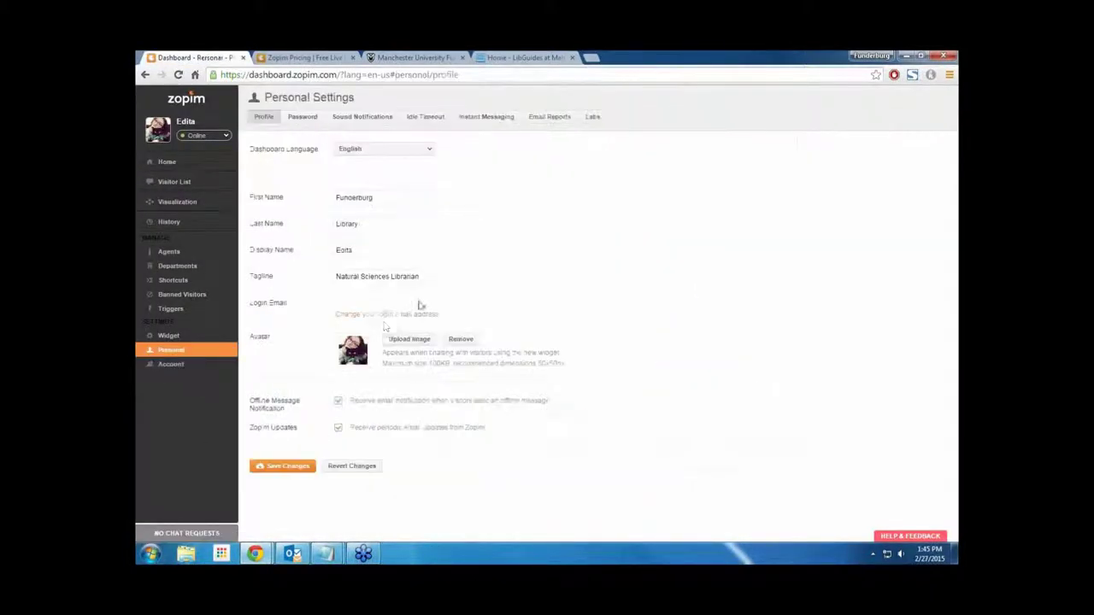
pyautogui.click(197, 168)
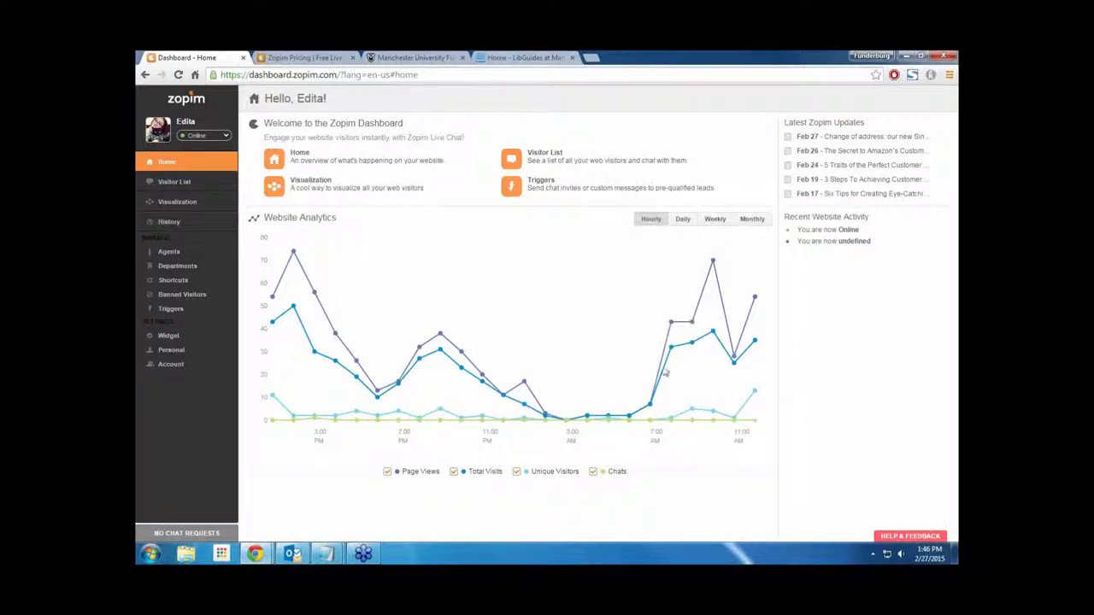
# - Scroll through the pricing page's plan feature comparison table again
pyautogui.click(335, 60)
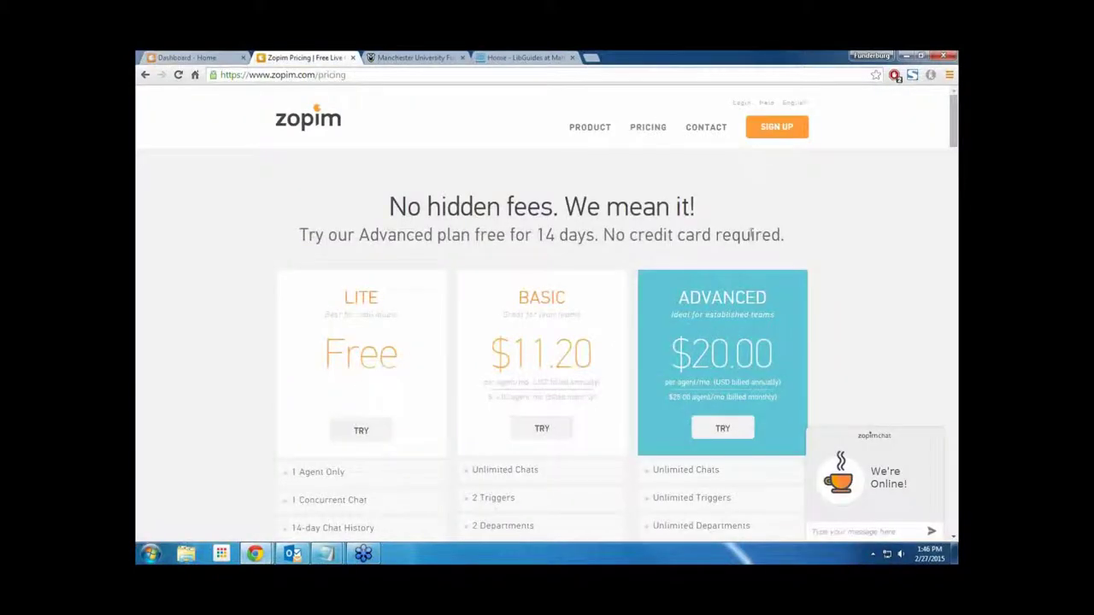
pyautogui.scroll(-2, 810, 374)
pyautogui.scroll(-10, 810, 374)
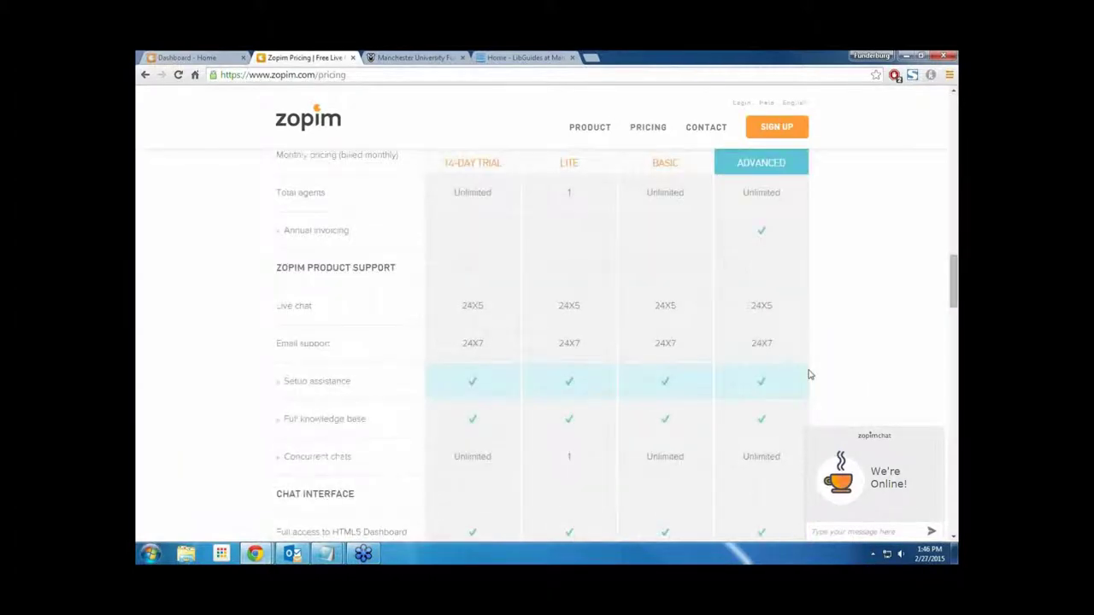
pyautogui.scroll(-3, 810, 374)
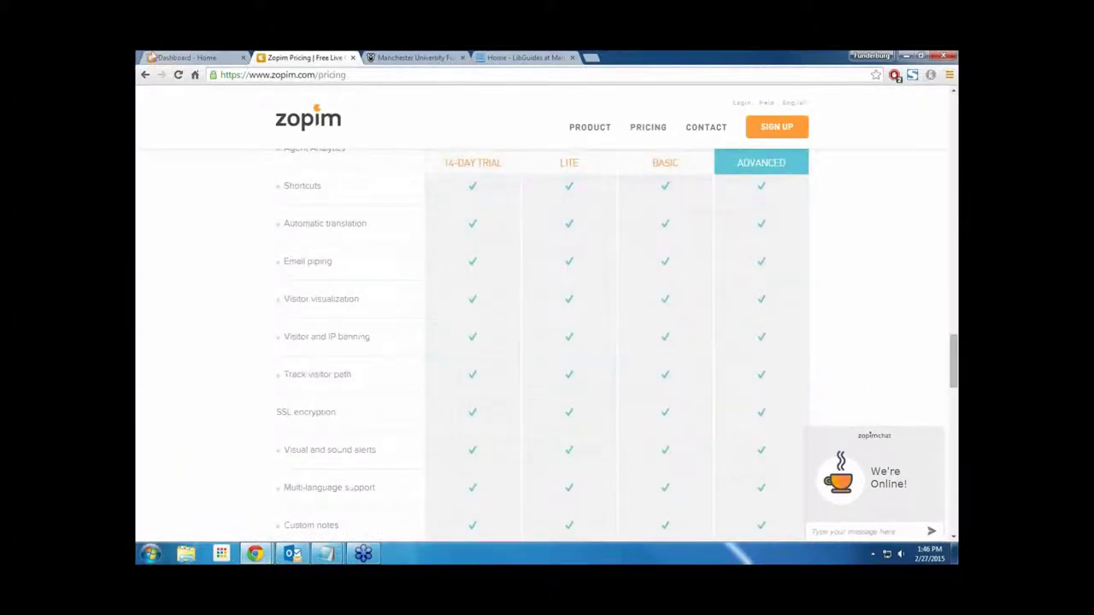
# - Back on the dashboard, read the hourly visit and page-view values on the analytics chart
pyautogui.hotkey('ctrl', 'shift', 'Tab')
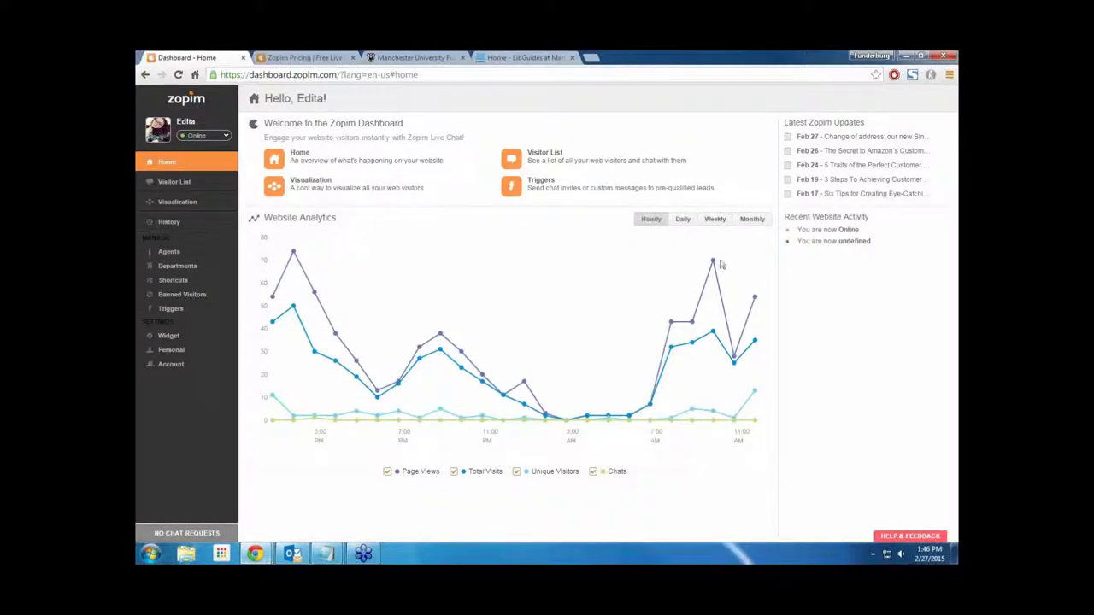
pyautogui.moveTo(714, 263)
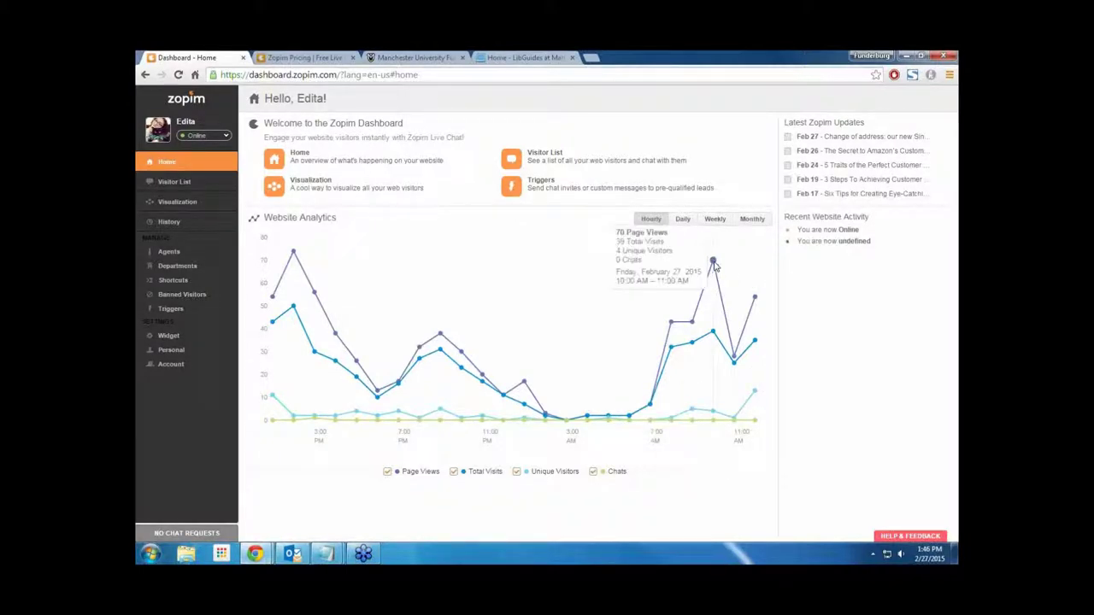
pyautogui.moveTo(714, 334)
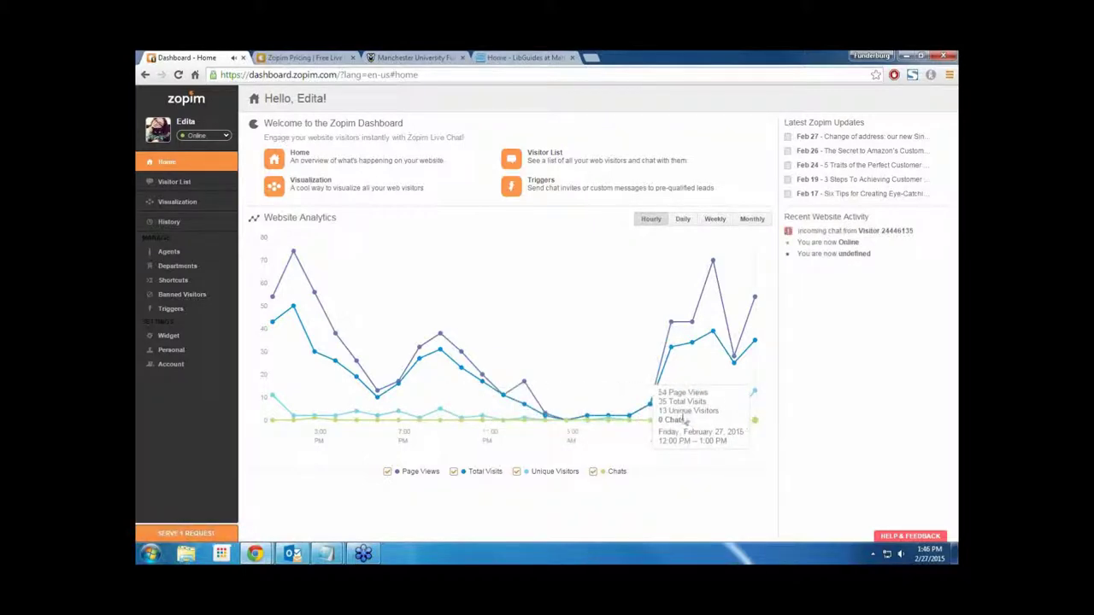
# - Accept the waiting incoming chat request in Zopim, then minimize the visitor's chat window
pyautogui.click(502, 58)
pyautogui.click(415, 58)
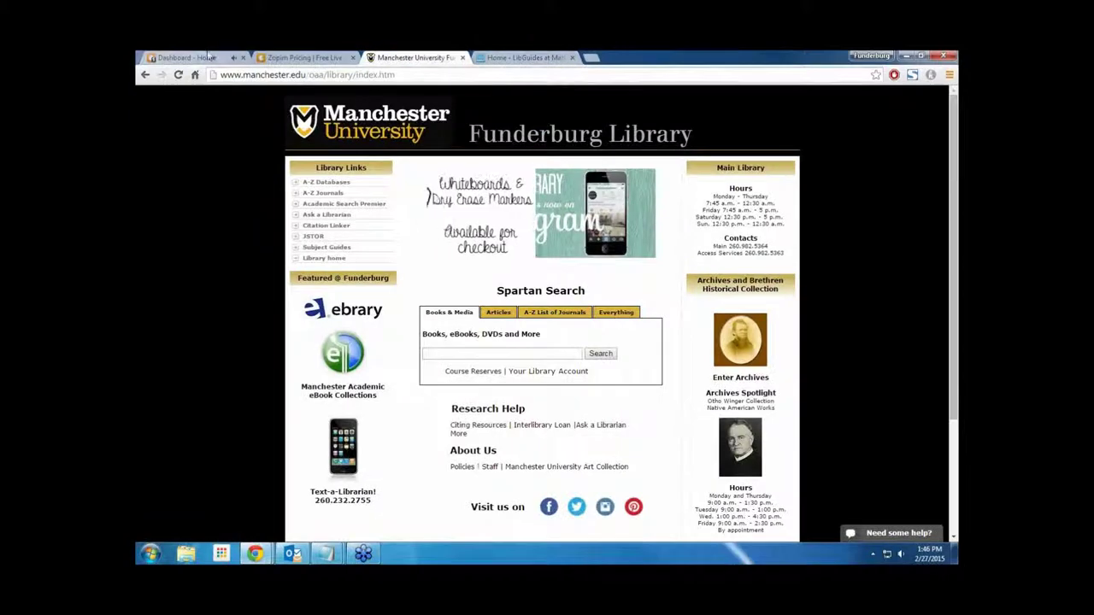
pyautogui.click(184, 58)
pyautogui.click(186, 534)
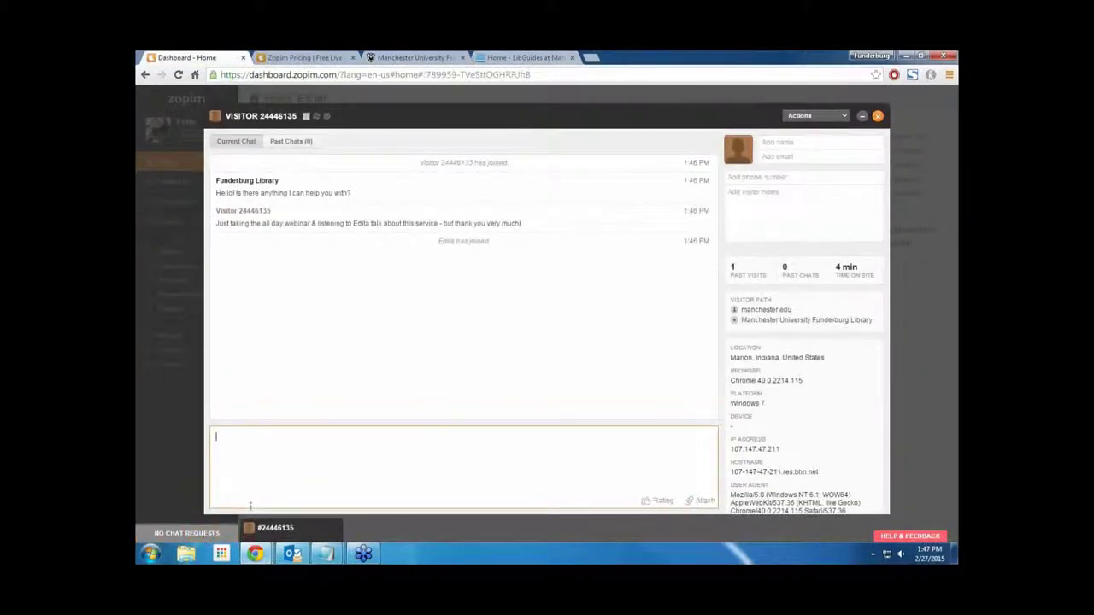
pyautogui.click(862, 118)
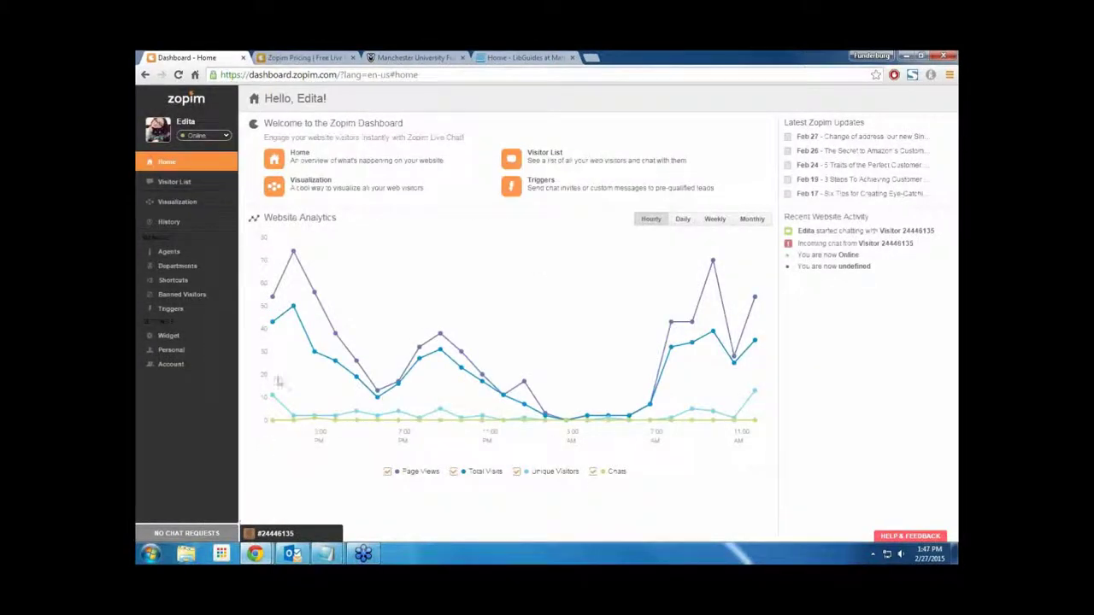
# - Check the chat widget on the LibGuides page, collapse it, and browse the library homepage
pyautogui.click(523, 57)
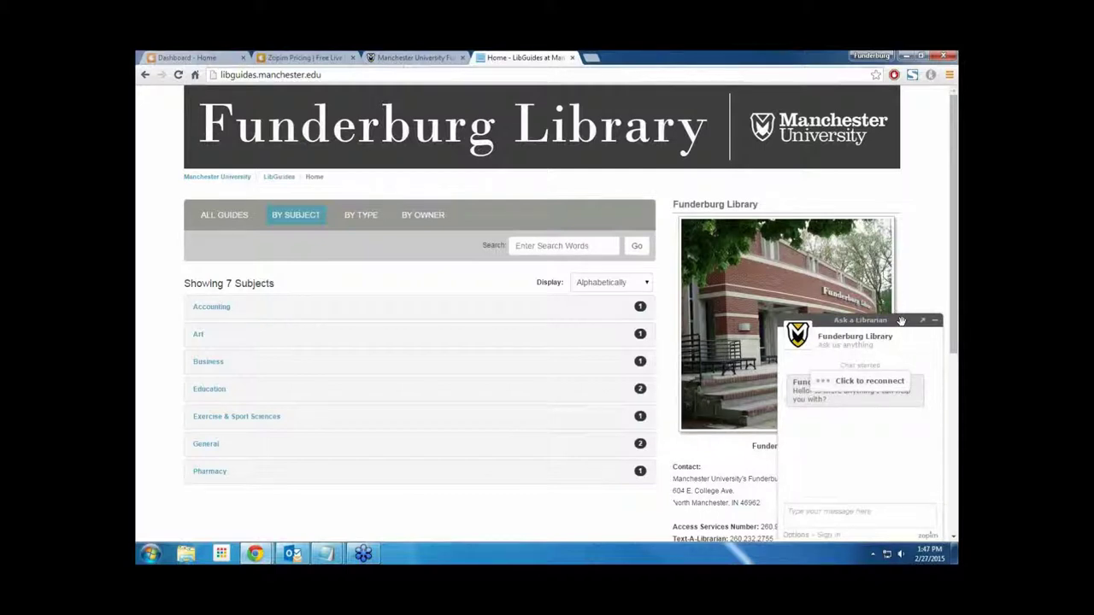
pyautogui.click(935, 325)
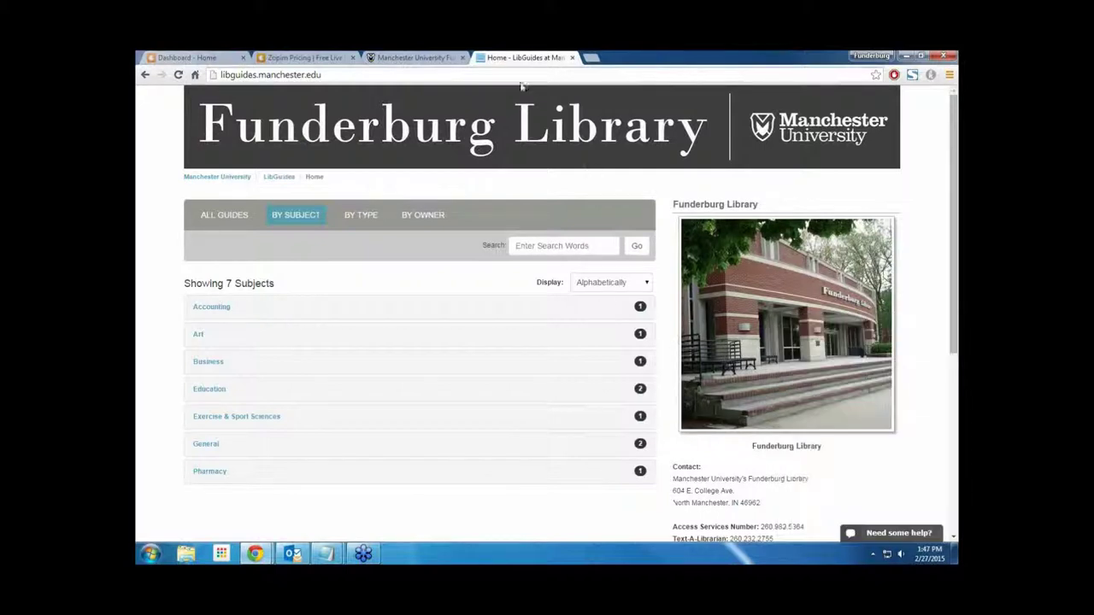
pyautogui.click(436, 57)
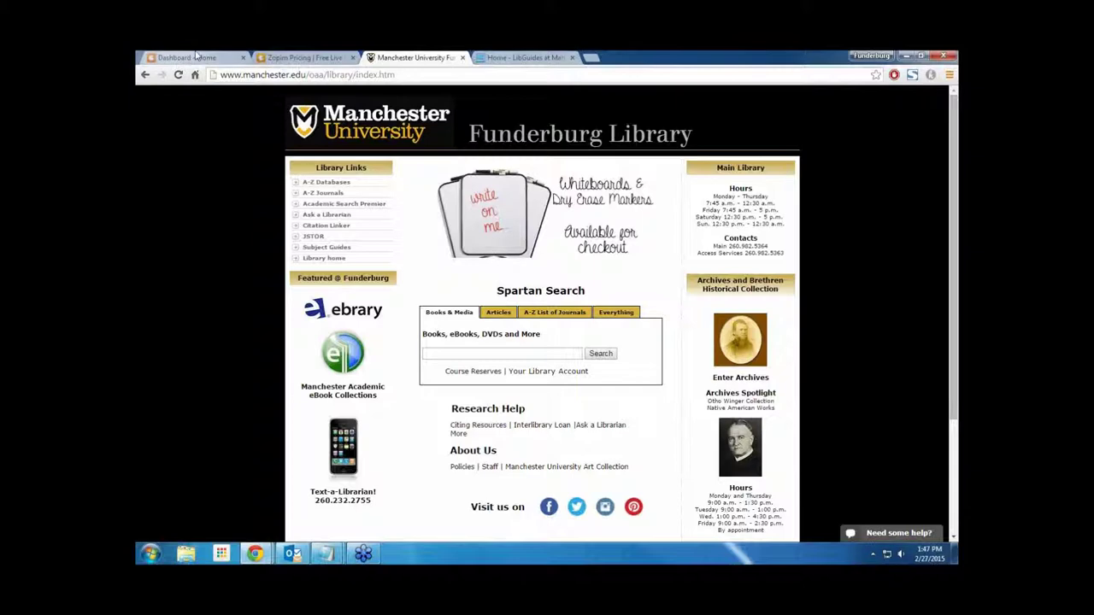
pyautogui.scroll(-3, 346, 246)
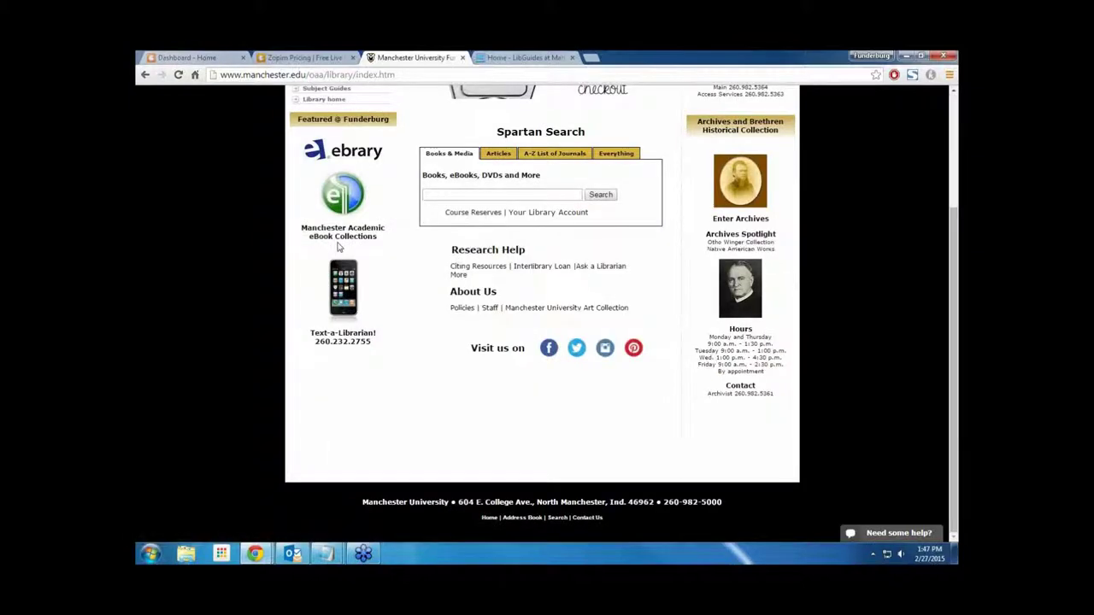
pyautogui.scroll(3, 346, 245)
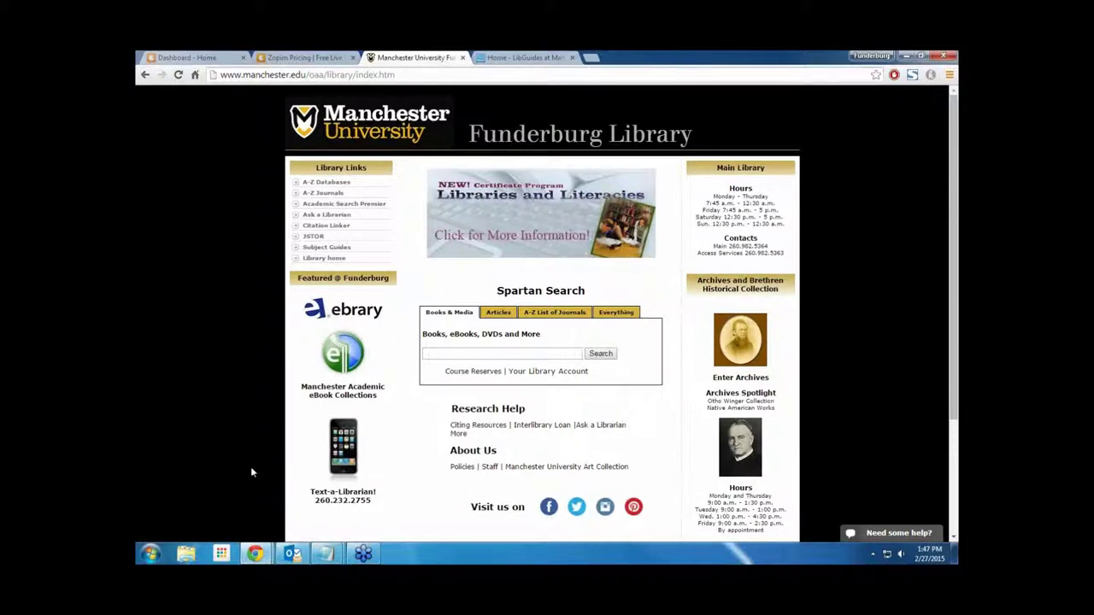
pyautogui.scroll(-3, 641, 419)
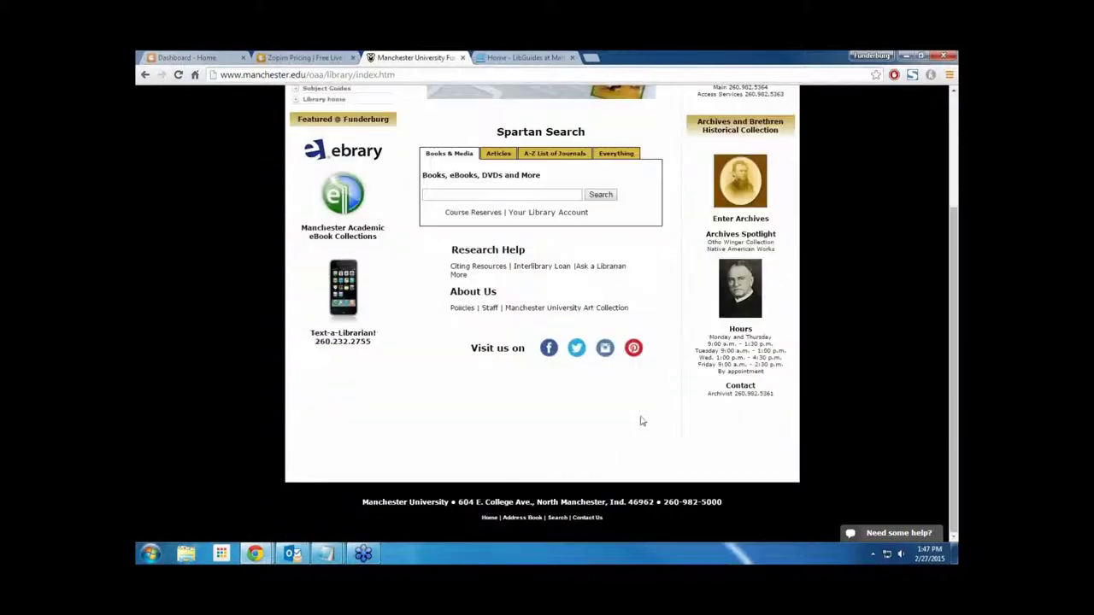
pyautogui.scroll(3, 513, 445)
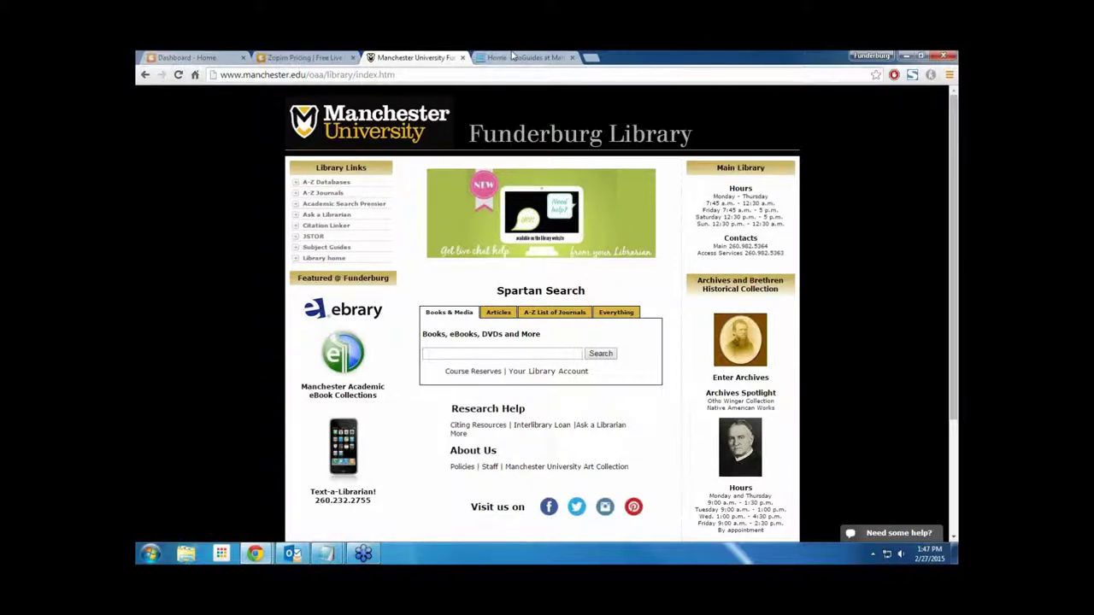
# - Browse the LibGuides subject guides page, then return to the open visitor chat in Zopim
pyautogui.click(512, 55)
pyautogui.scroll(-3, 537, 376)
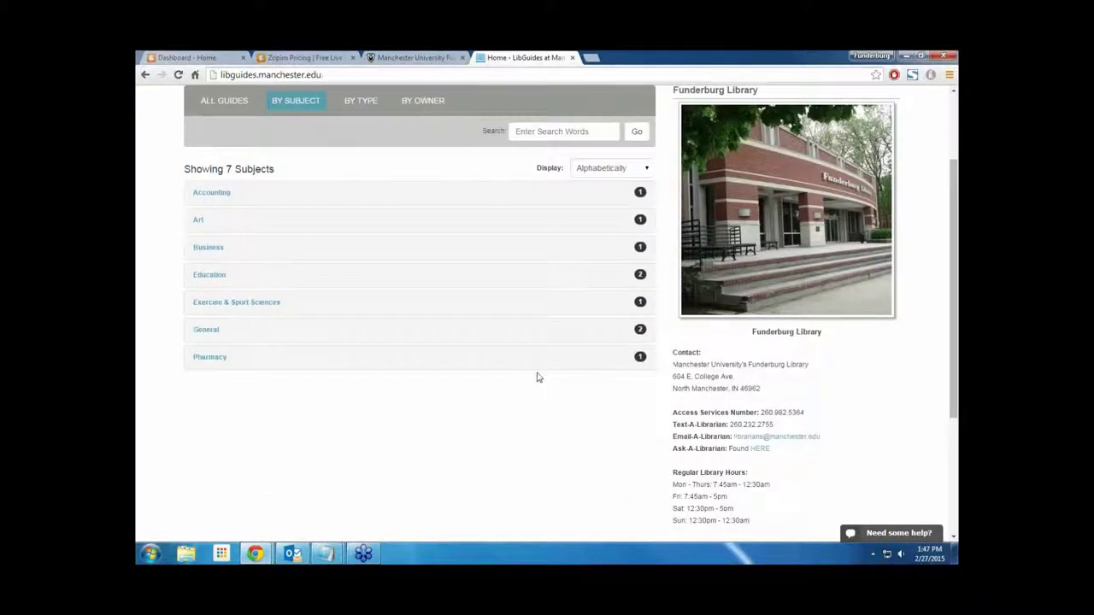
pyautogui.scroll(-3, 538, 377)
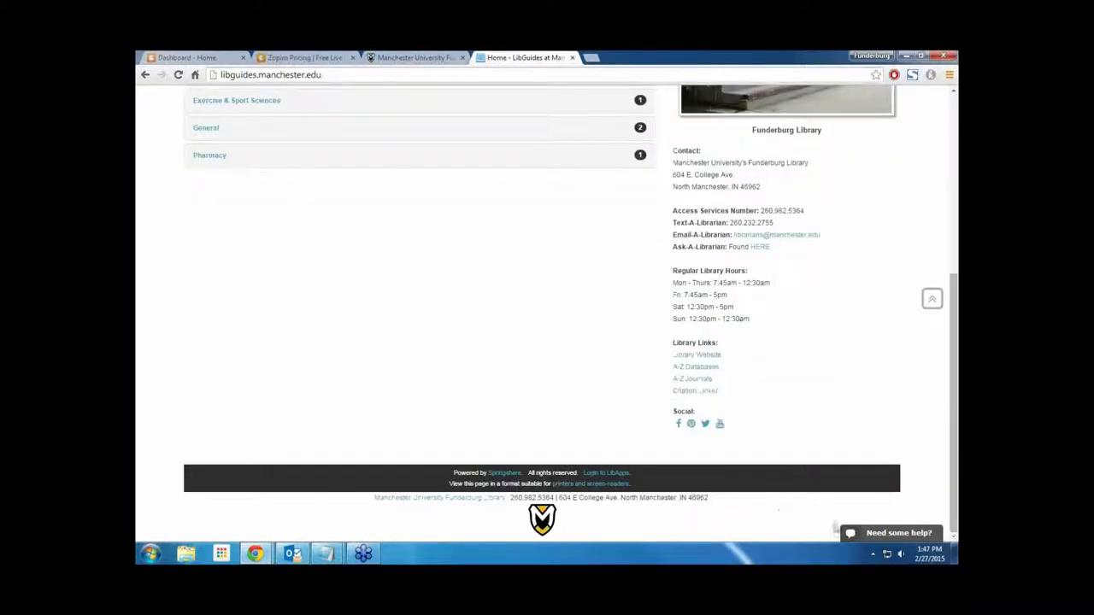
pyautogui.scroll(5, 686, 465)
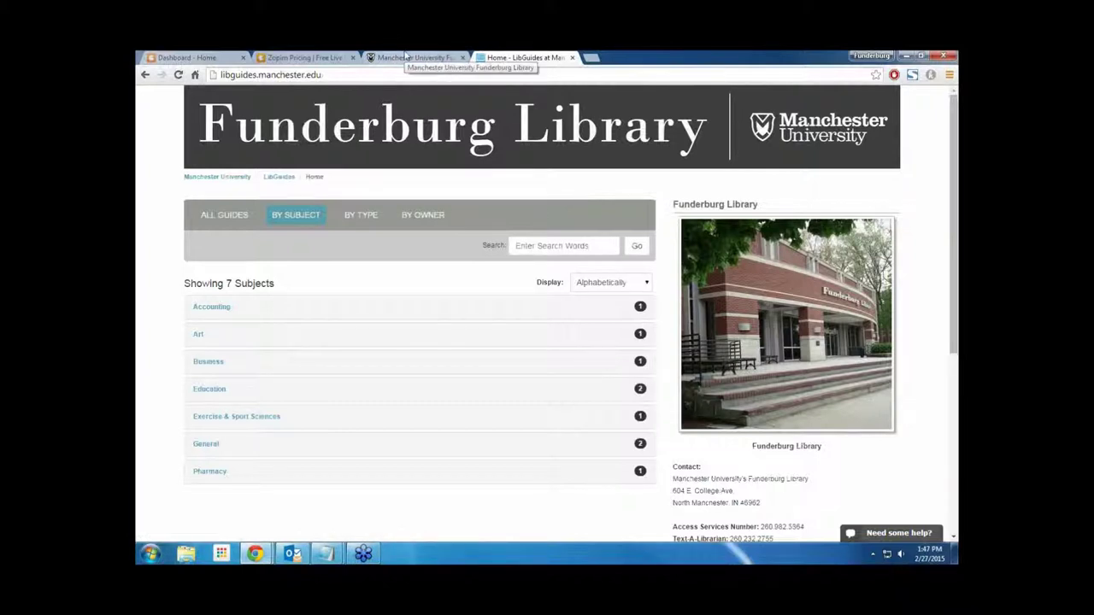
pyautogui.click(179, 58)
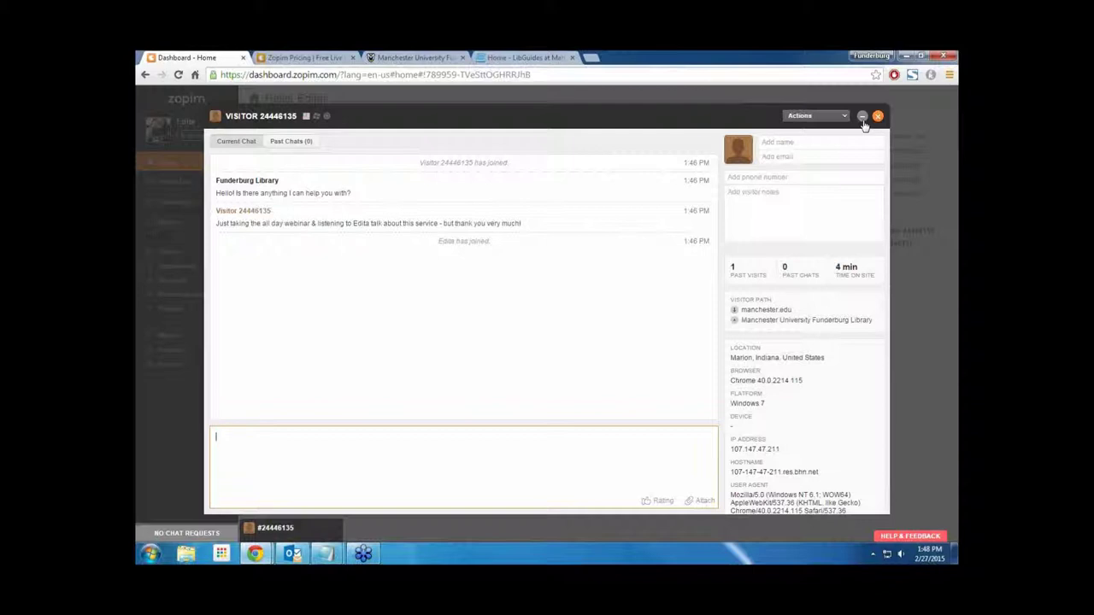
# - Compare daily, weekly and monthly website analytics, settle on weekly, then view the Visitor List
pyautogui.click(863, 118)
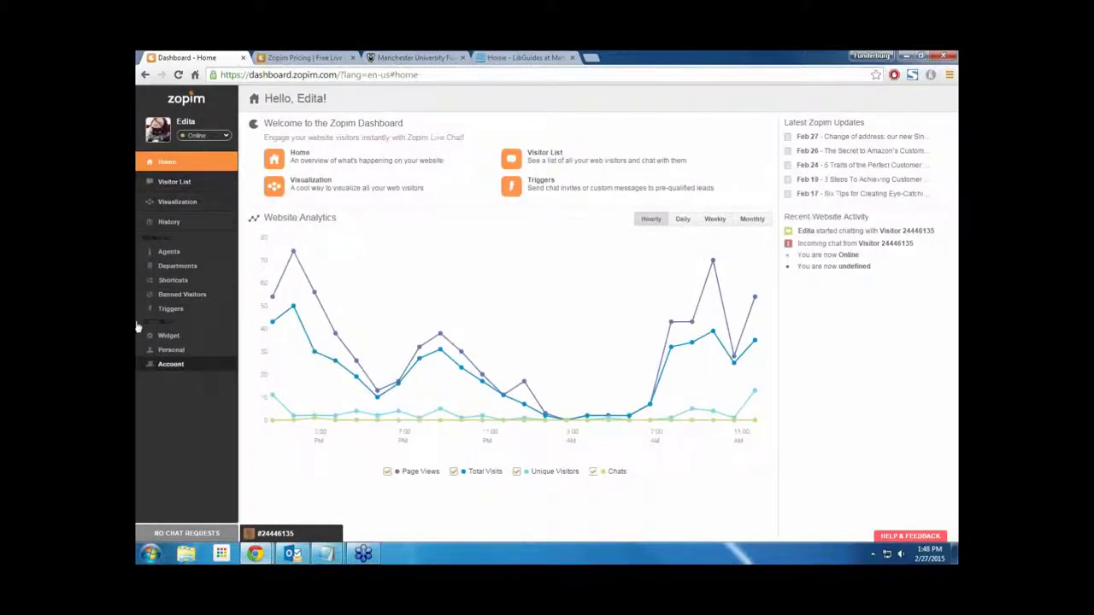
pyautogui.click(687, 220)
pyautogui.click(722, 221)
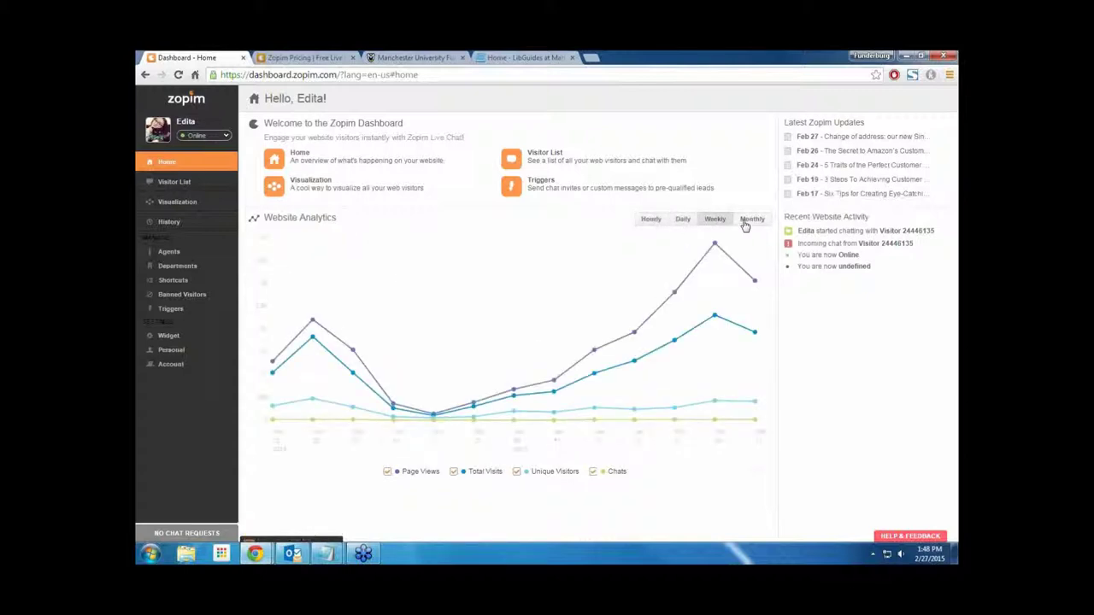
pyautogui.click(750, 221)
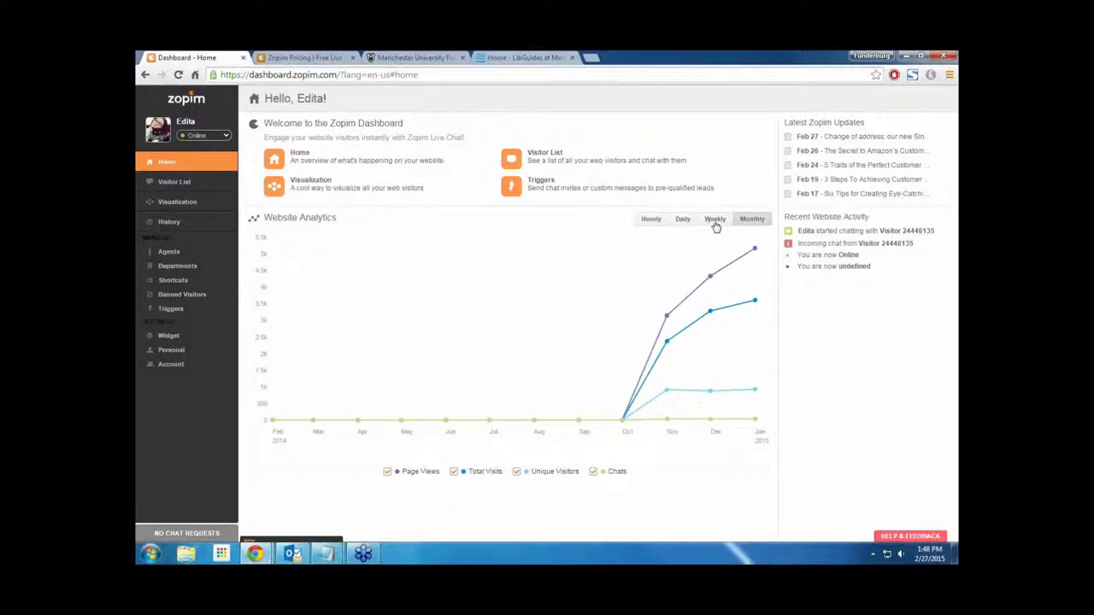
pyautogui.click(715, 220)
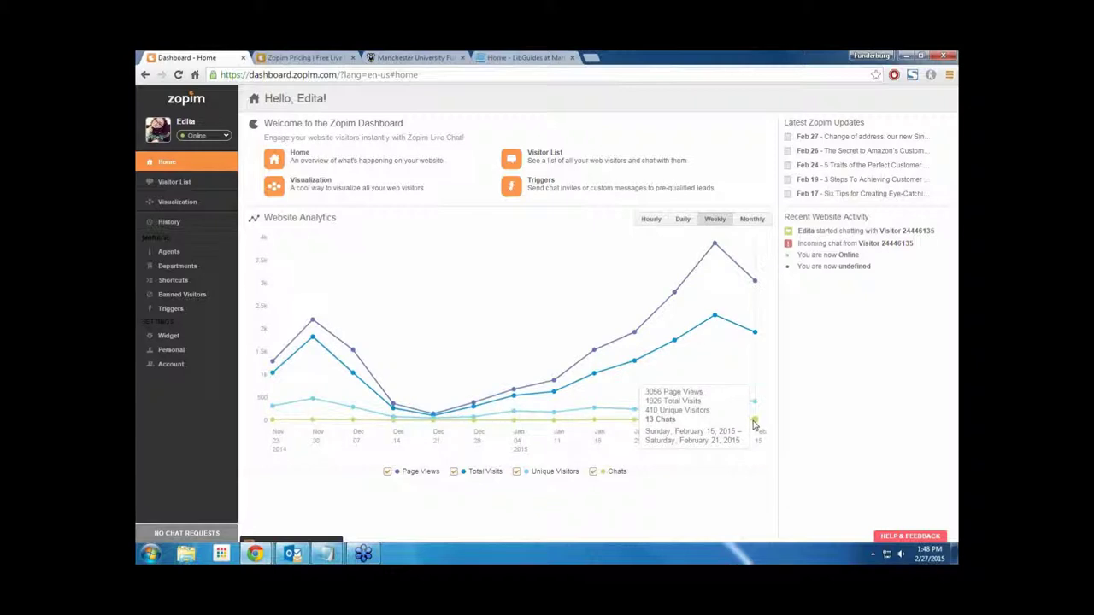
pyautogui.click(190, 185)
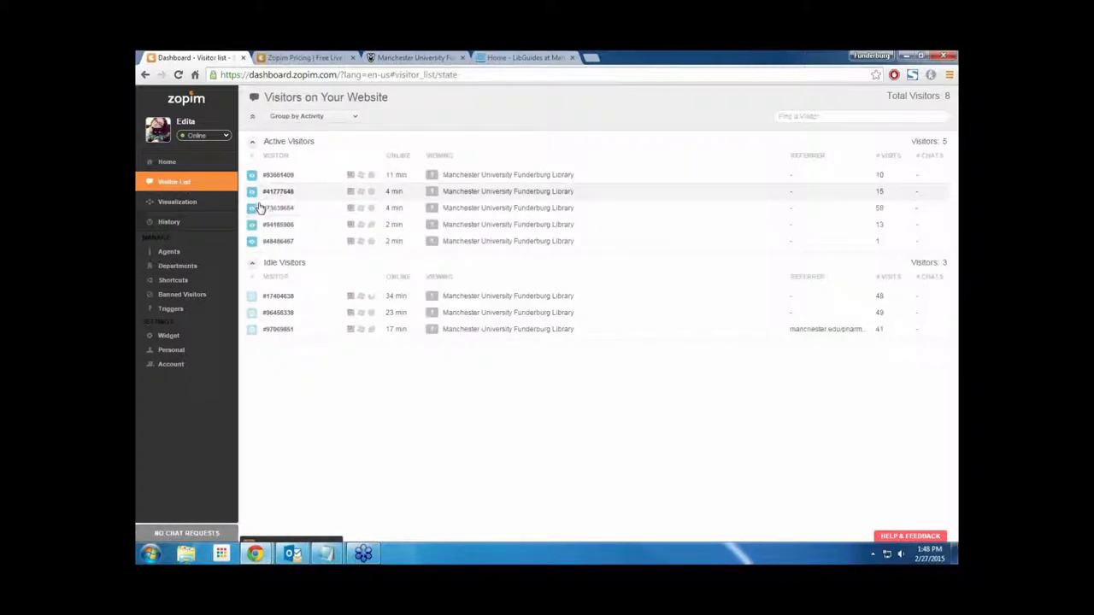
# - Look over the 150 past chats in History, then view the Smart Chat Triggers list
pyautogui.click(203, 222)
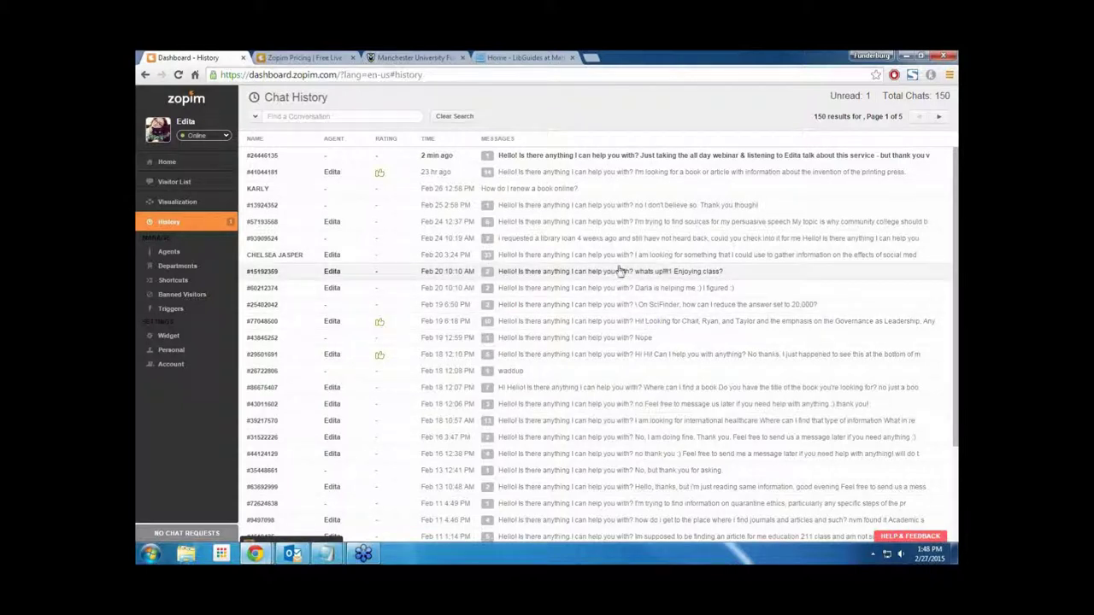
pyautogui.click(171, 309)
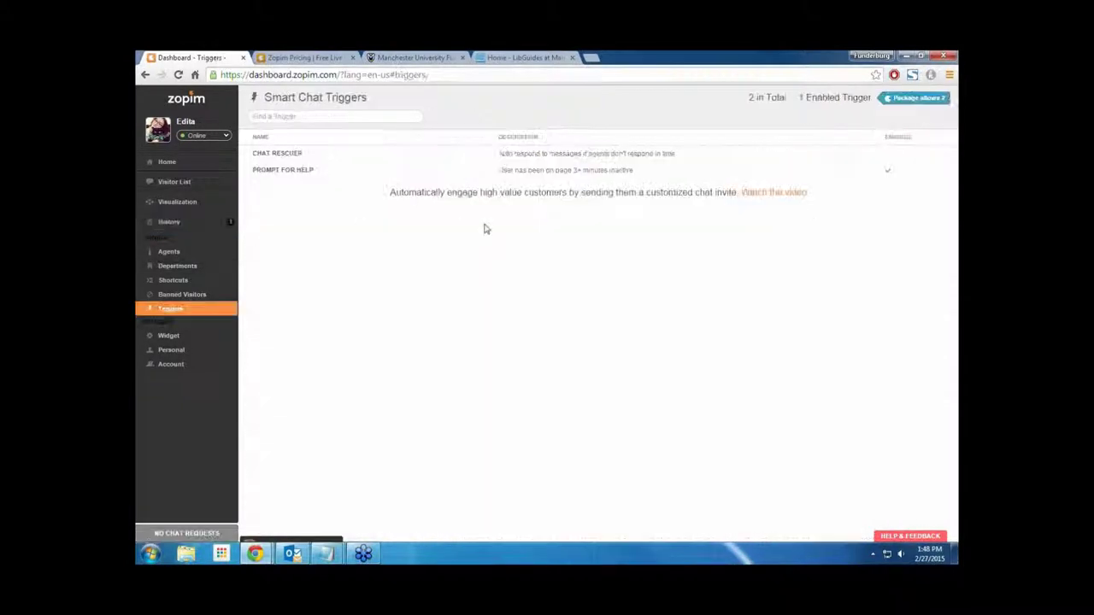
# - Check the Prompt for Help trigger's conditions and message, then go back to Chat History
pyautogui.click(523, 175)
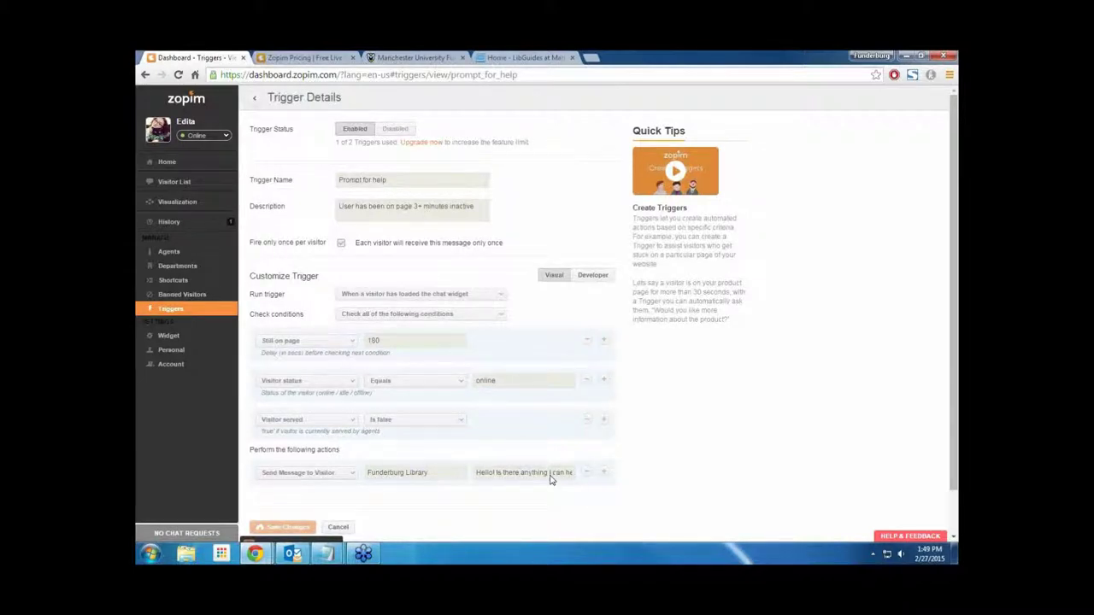
pyautogui.click(197, 227)
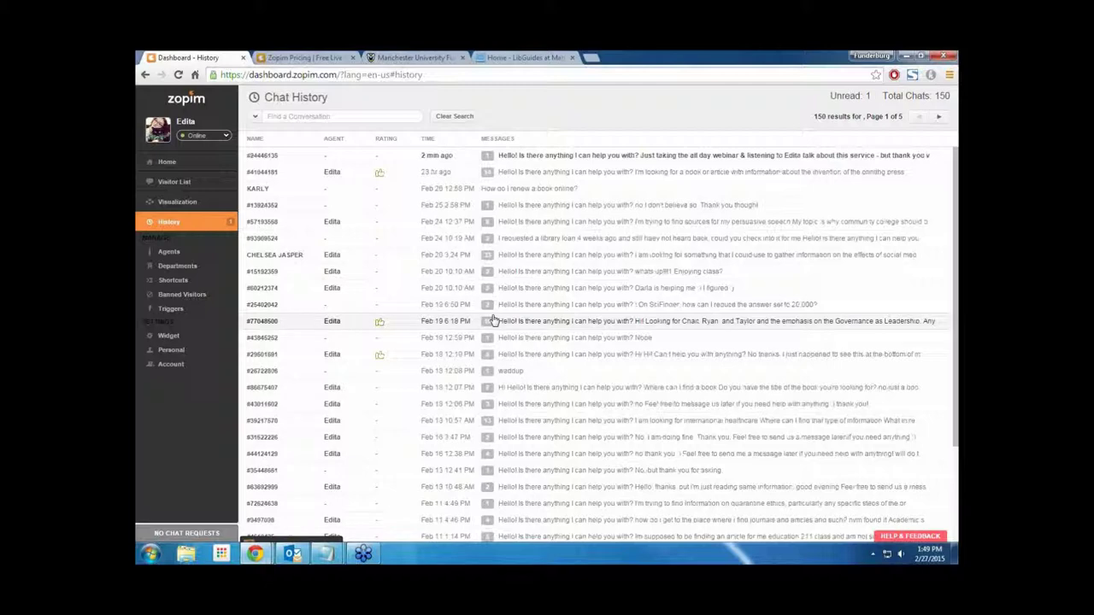
pyautogui.scroll(-2, 667, 376)
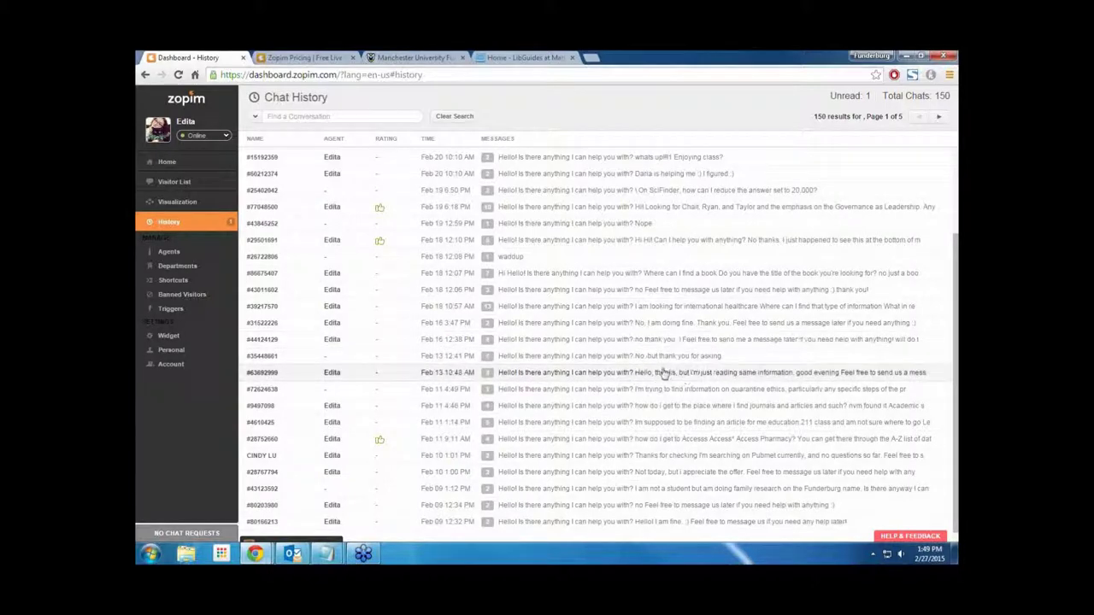
pyautogui.scroll(2, 664, 373)
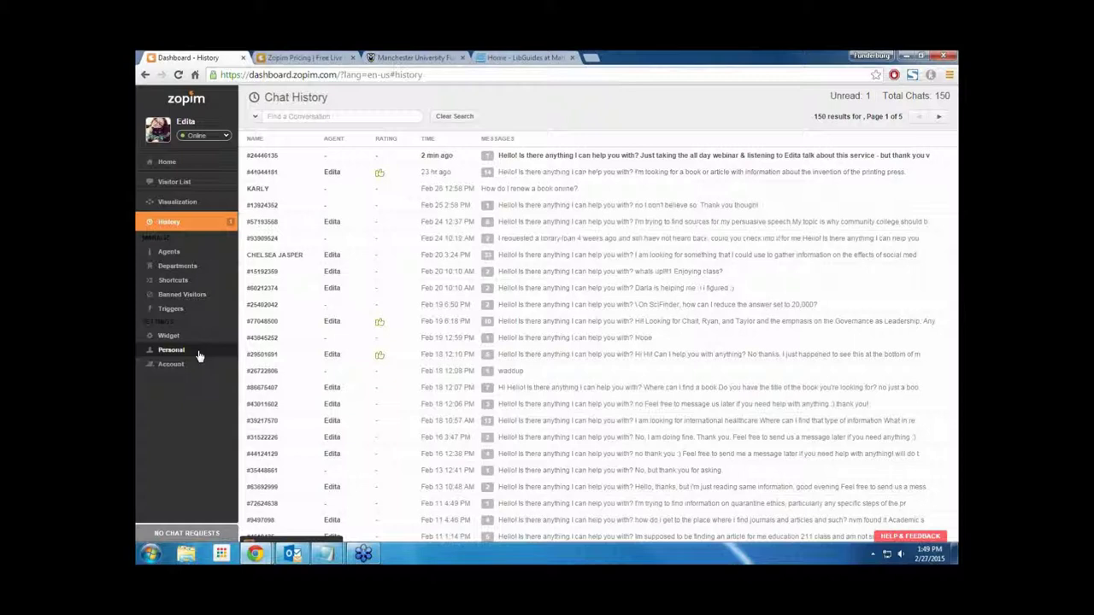
pyautogui.click(190, 252)
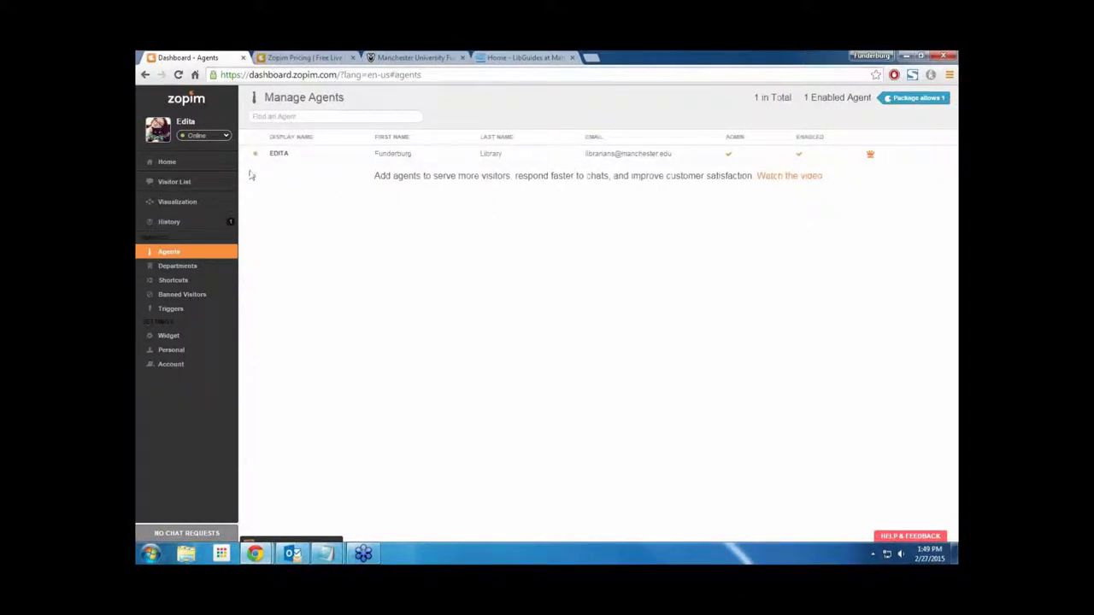
# - Look through the Departments, Shortcuts, Banned Visitors and Triggers pages in turn
pyautogui.click(181, 268)
pyautogui.click(188, 284)
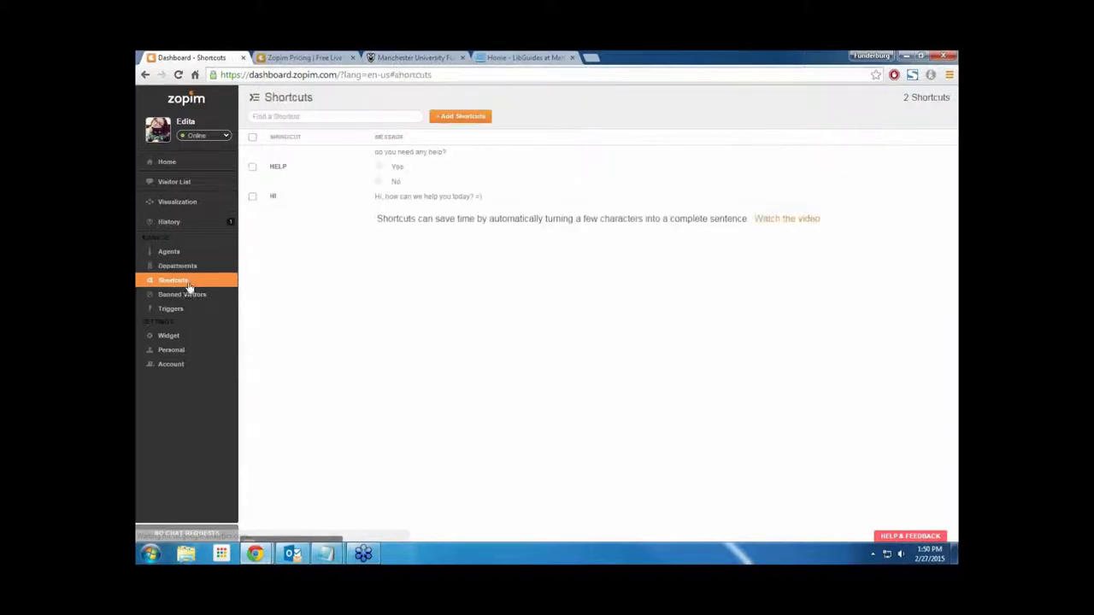
pyautogui.click(181, 294)
pyautogui.click(182, 312)
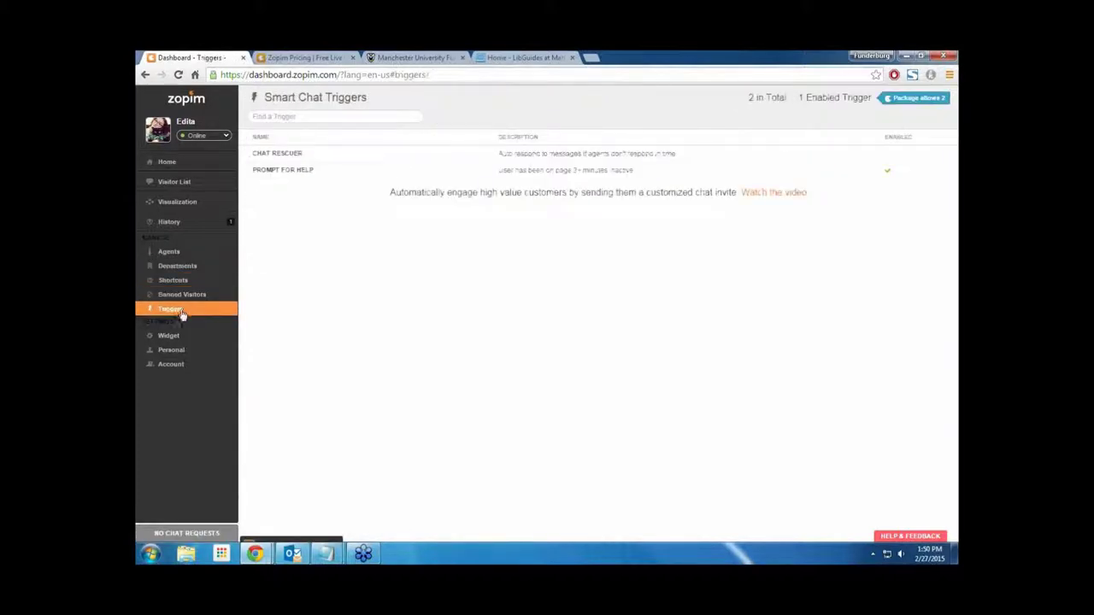
# - Highlight the Display Name in Personal settings, then return to the dashboard home
pyautogui.click(187, 350)
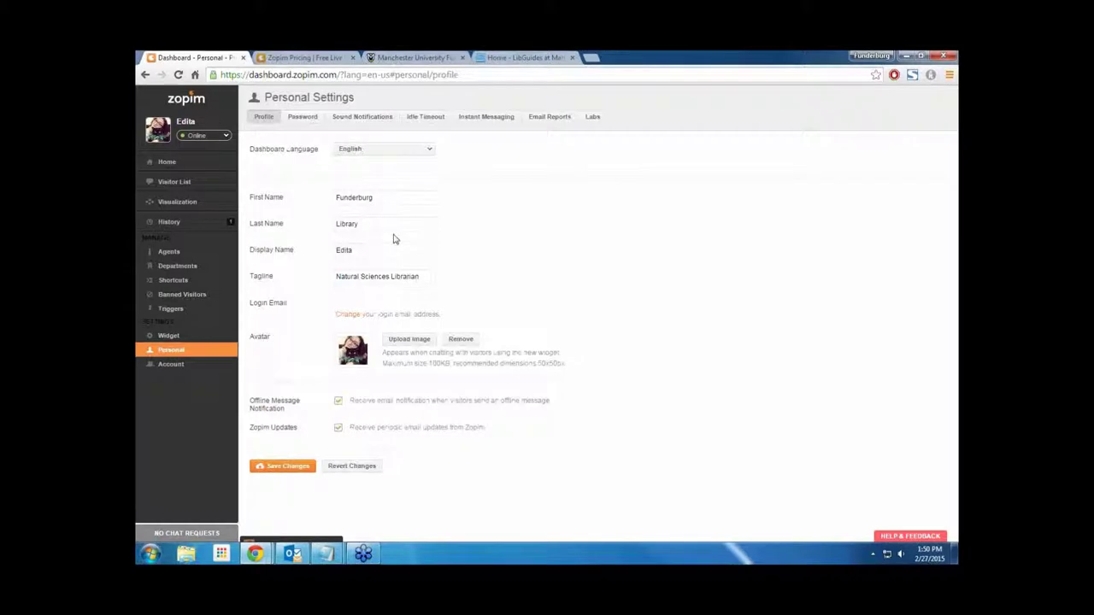
pyautogui.moveTo(368, 251); pyautogui.dragTo(291, 254)
pyautogui.click(170, 163)
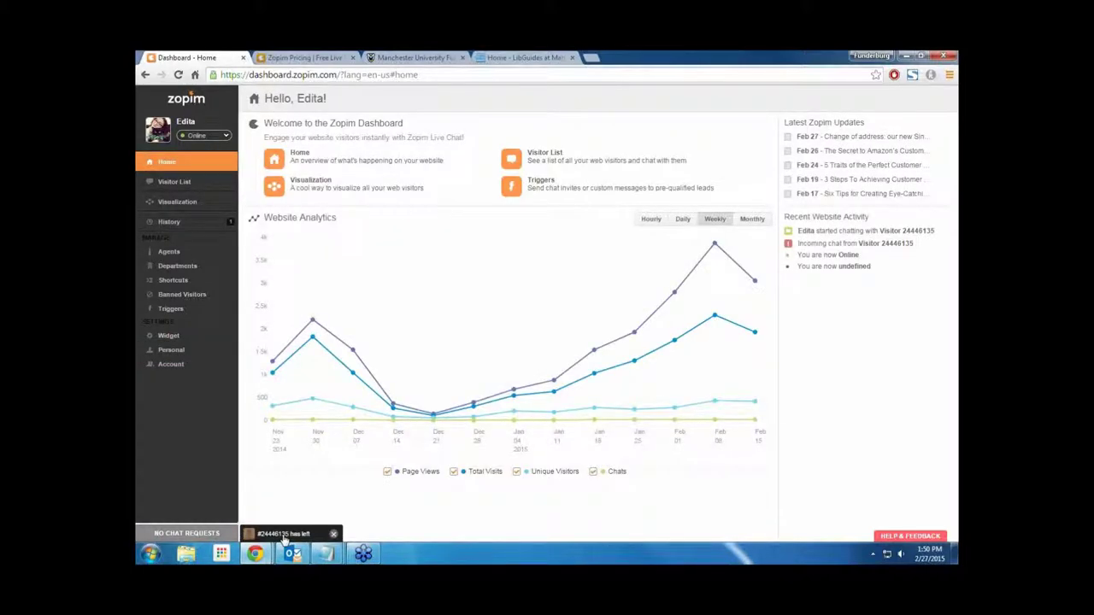
# - Reopen the departed visitor's chat from the '#… has left' tab to see their offline details
pyautogui.click(285, 534)
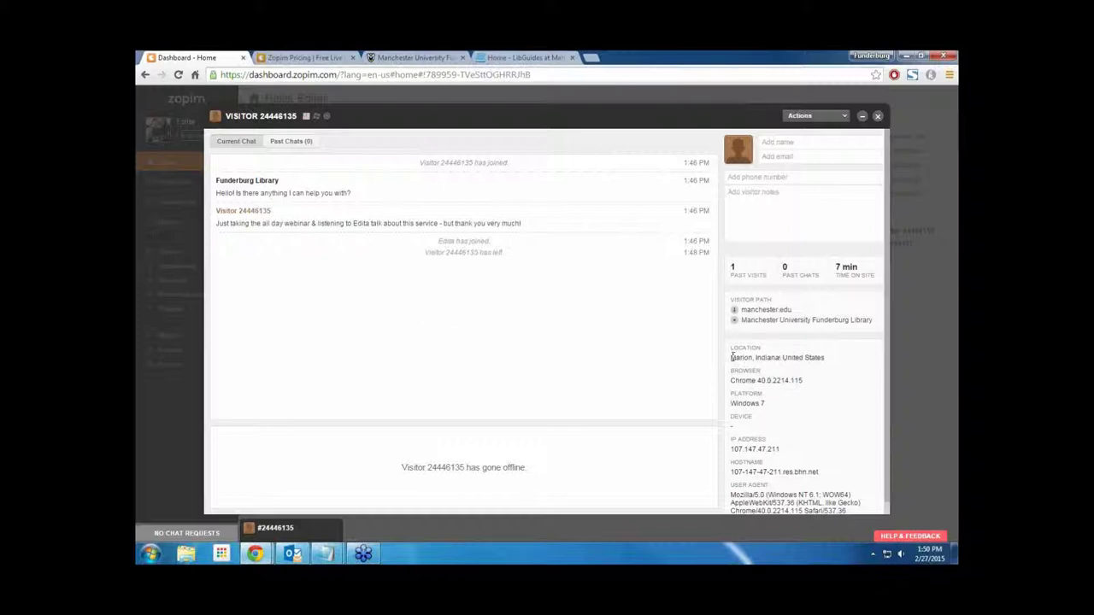
# - Review the visitor's city and other details, close their chat window, and open Chat History
pyautogui.moveTo(731, 359); pyautogui.dragTo(755, 359)
pyautogui.click(635, 461)
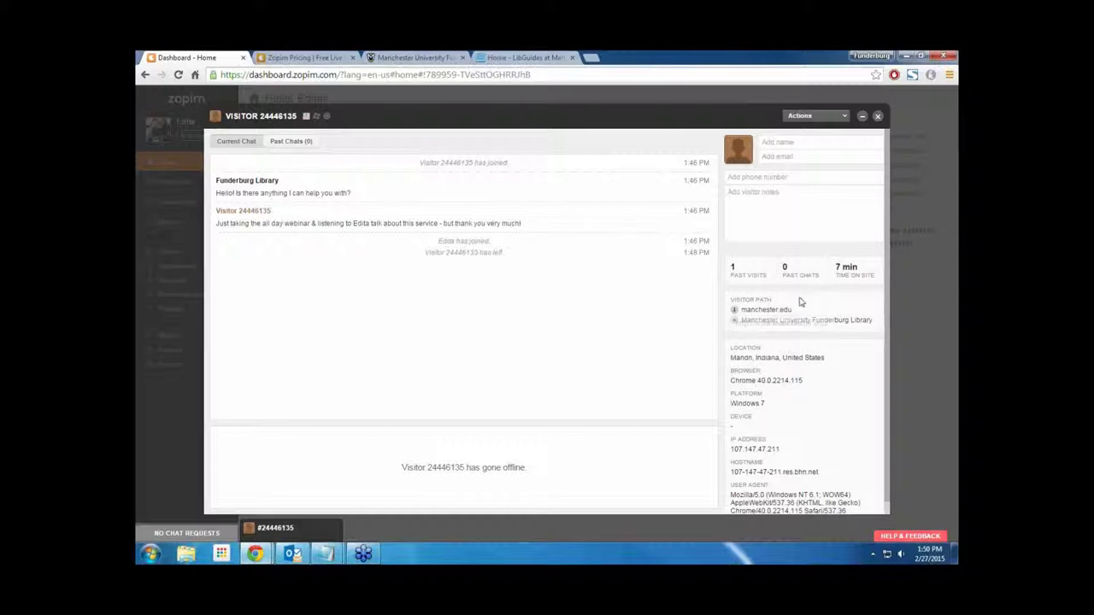
pyautogui.scroll(-1, 745, 459)
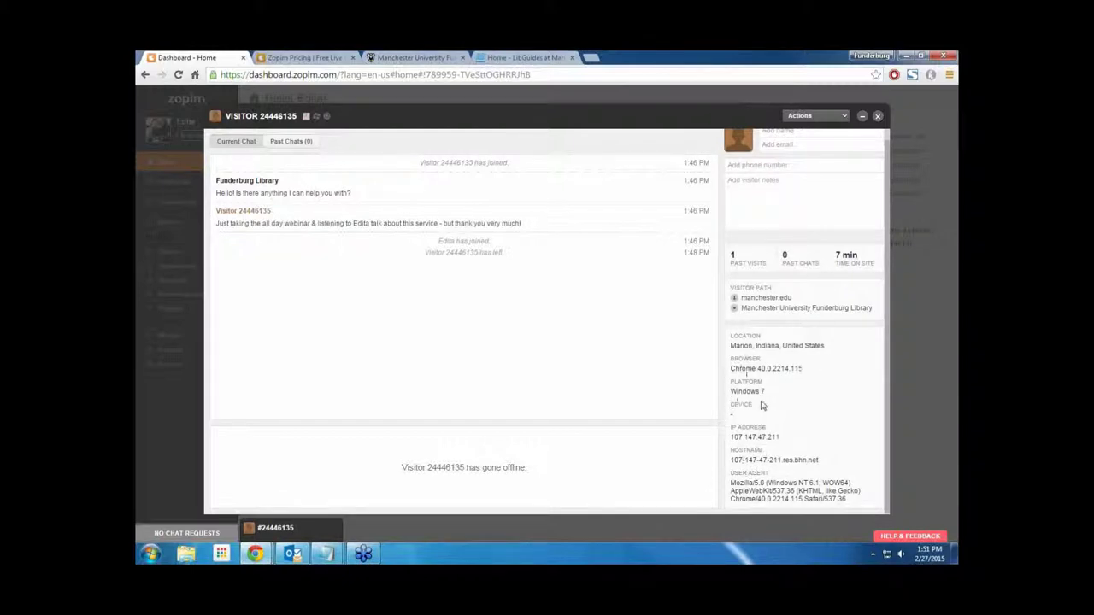
pyautogui.scroll(1, 784, 371)
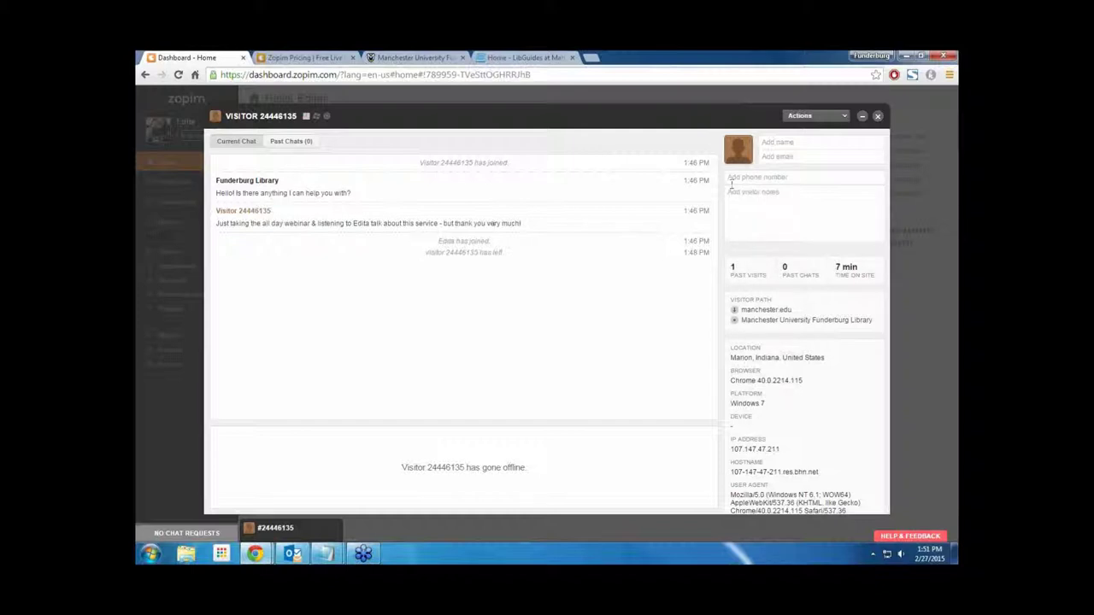
pyautogui.click(878, 117)
pyautogui.click(187, 224)
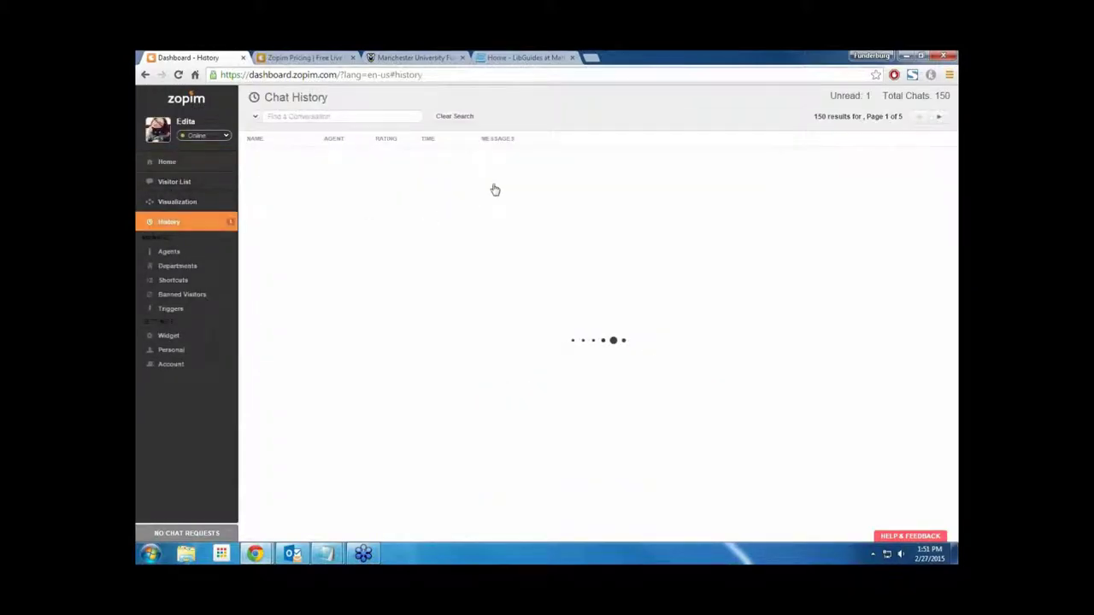
# - Reconnect the chat widget on the Funderburg LibGuides page and look at its options
pyautogui.click(512, 57)
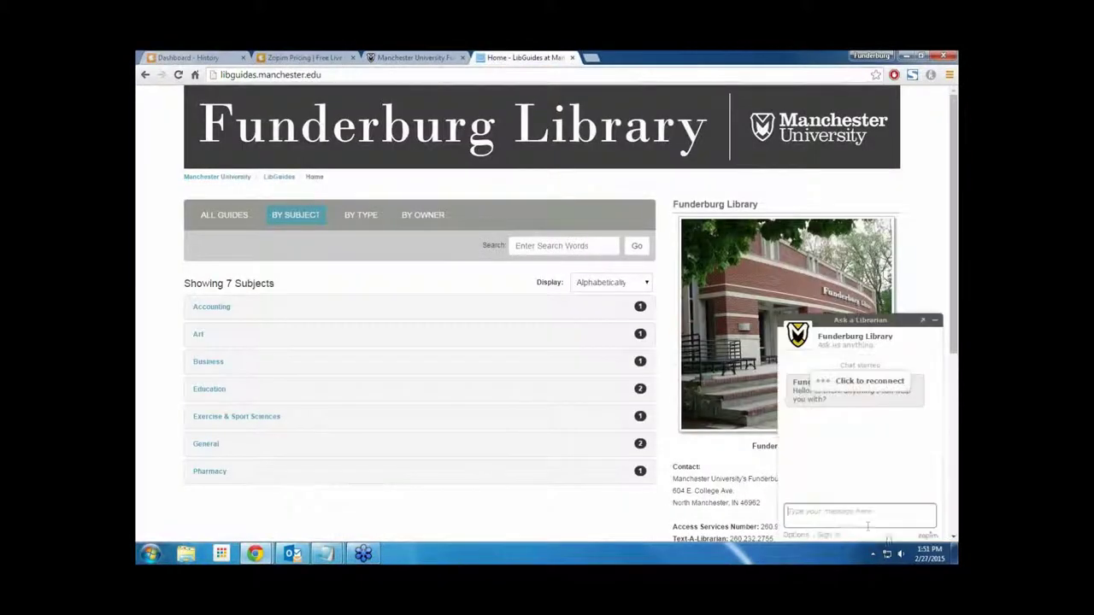
pyautogui.click(849, 511)
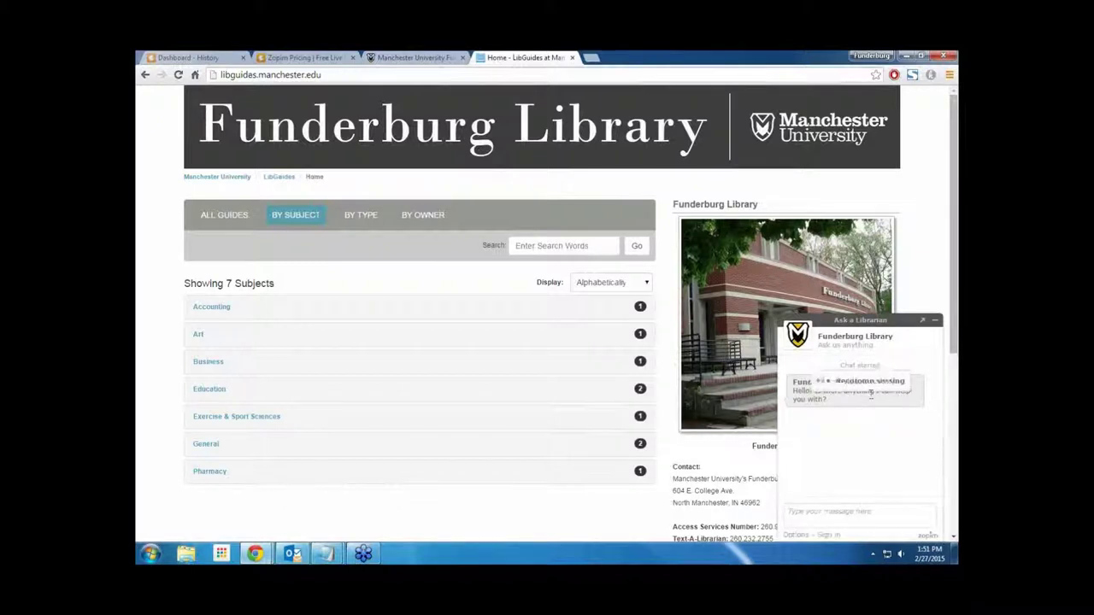
pyautogui.click(826, 534)
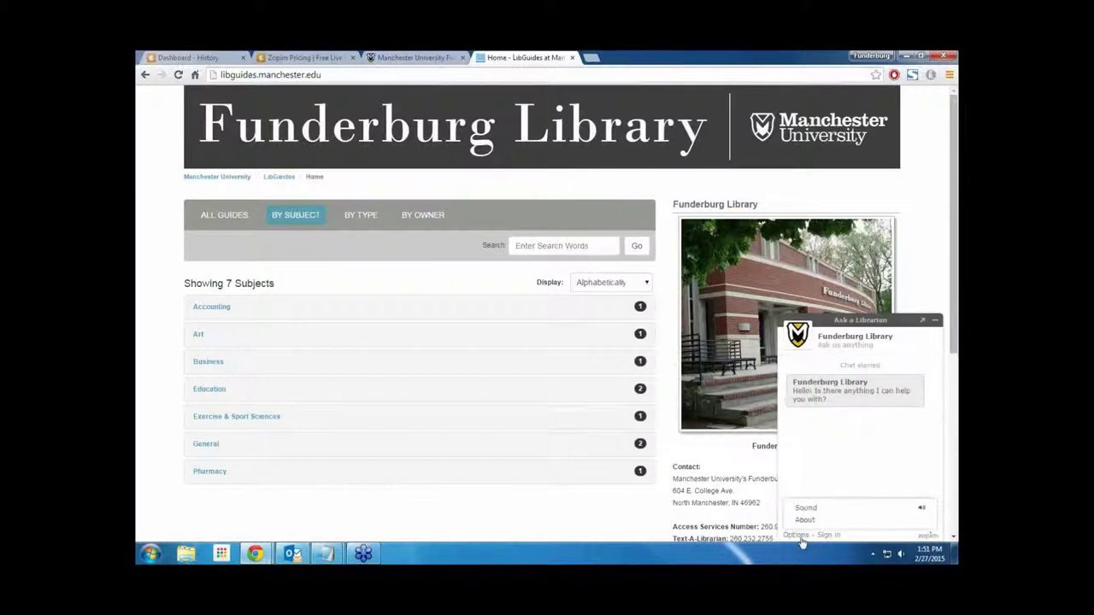
pyautogui.click(833, 535)
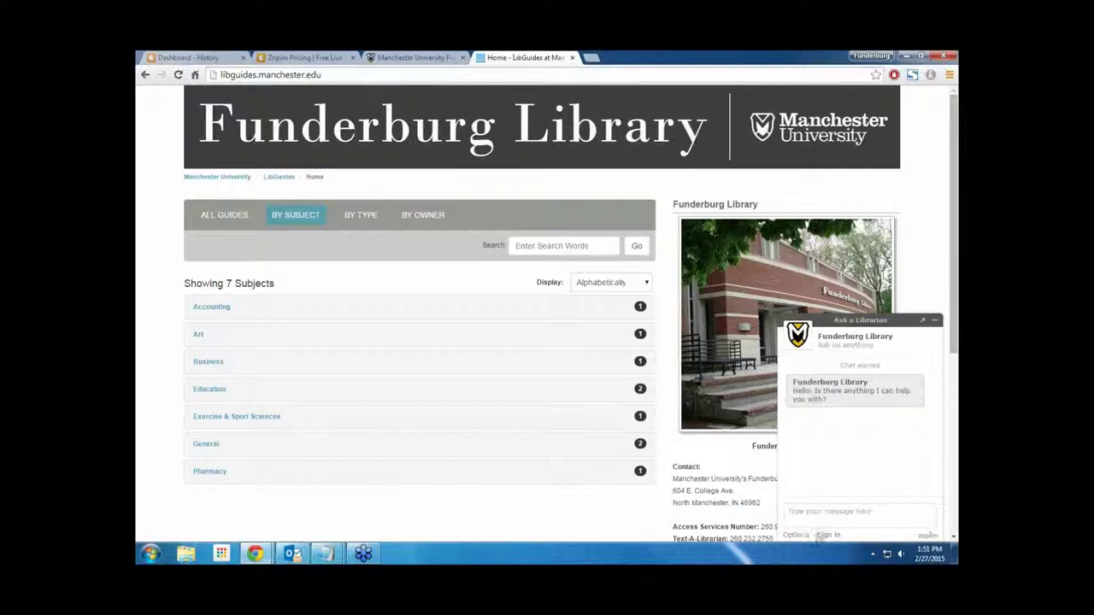
# - Check the widget options once more, minimize the widget, and return to Zopim Chat History
pyautogui.click(796, 535)
pyautogui.click(855, 498)
pyautogui.click(937, 323)
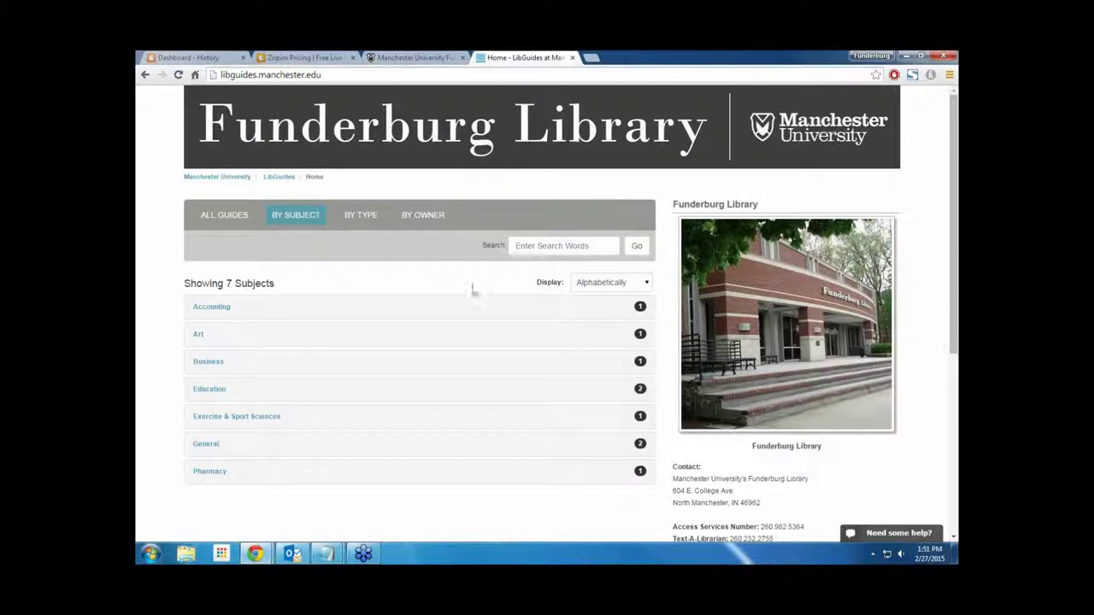
pyautogui.click(184, 57)
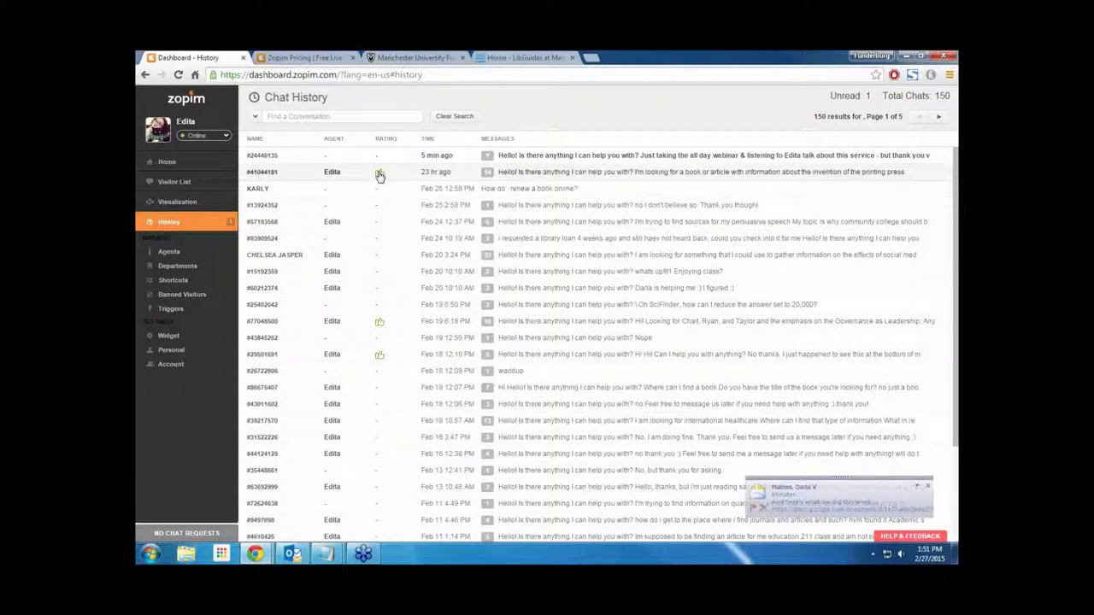
# - Move the Notepad contact and links notes to the centre, over the History page
pyautogui.click(175, 365)
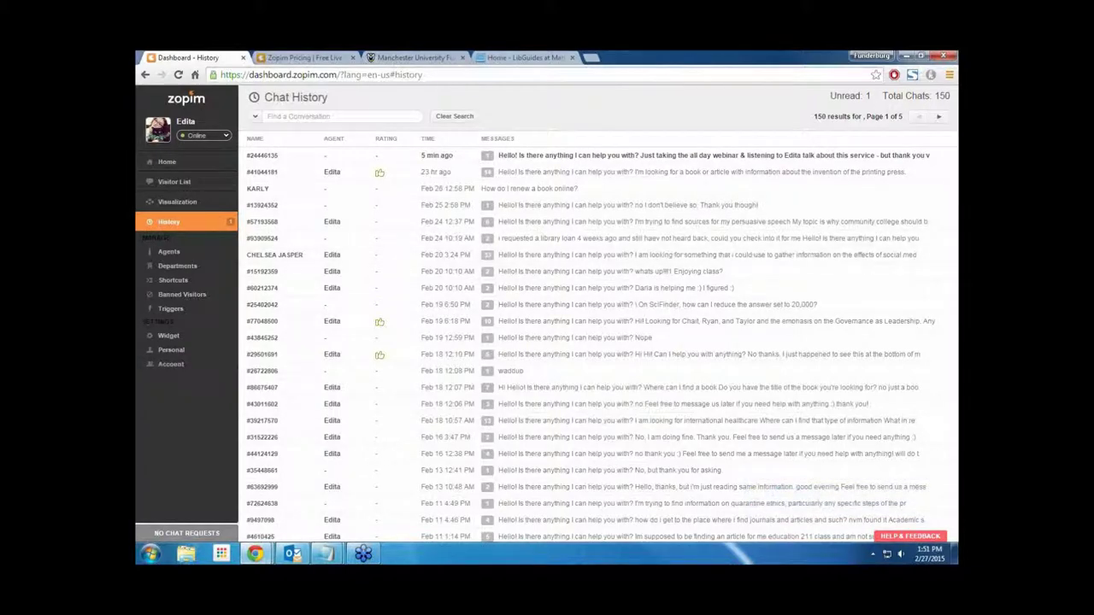
pyautogui.moveTo(1085, 214); pyautogui.dragTo(401, 141)
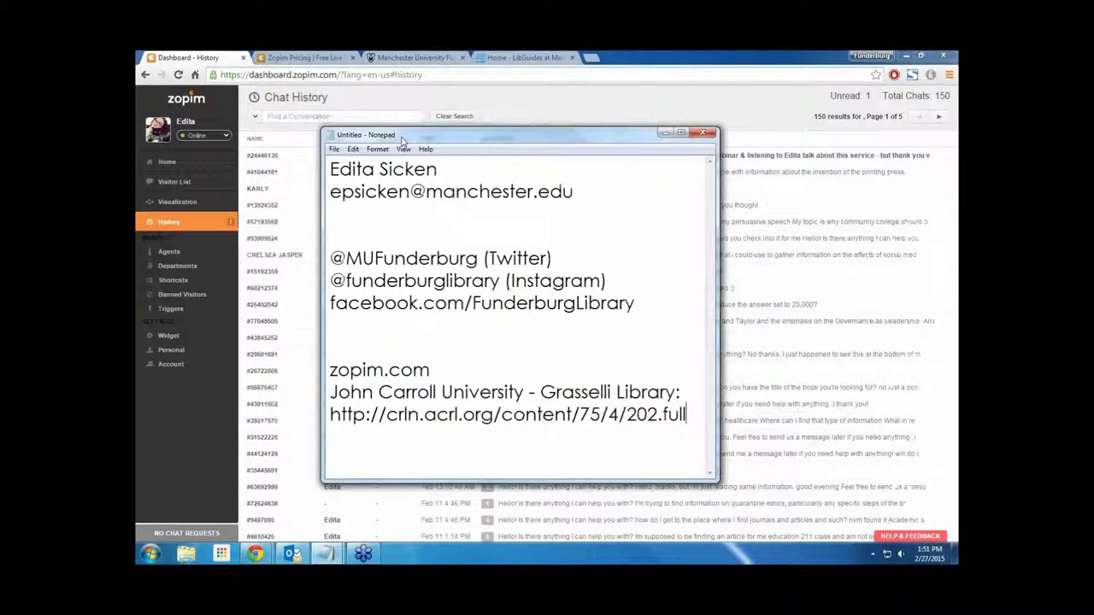
# - View the Manchester library's Facebook page and live-chat announcement, then go back to Chat History
pyautogui.click(455, 55)
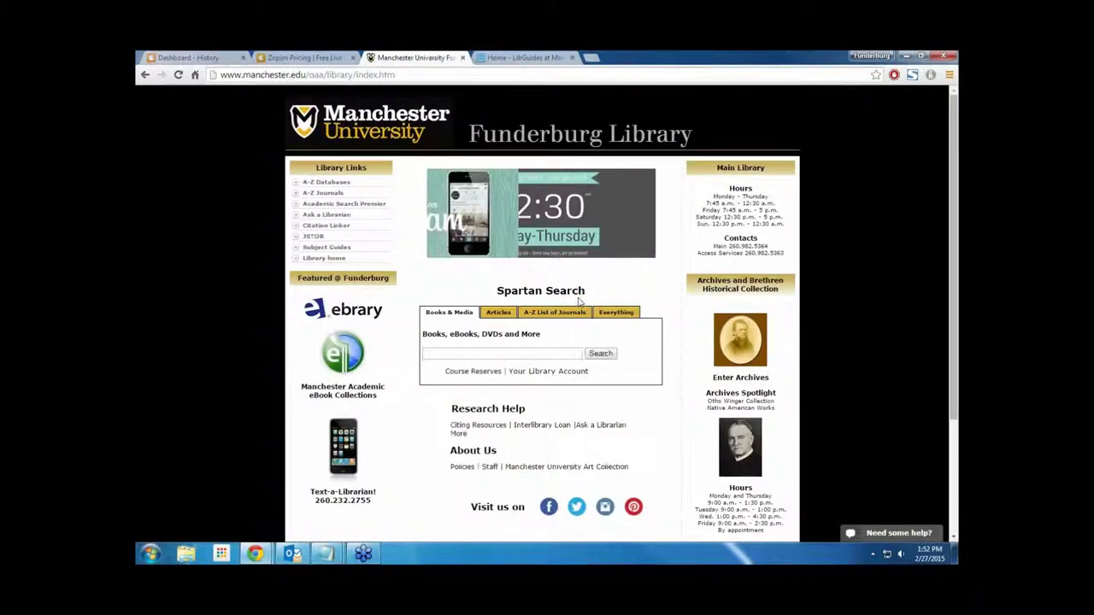
pyautogui.click(645, 208)
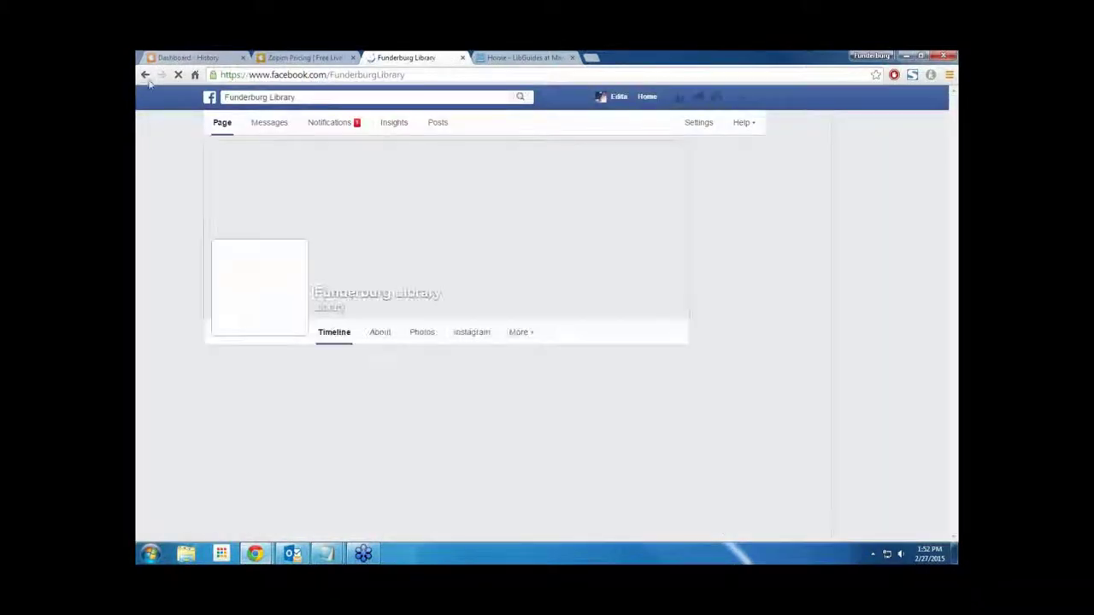
pyautogui.hotkey('alt', 'Left')
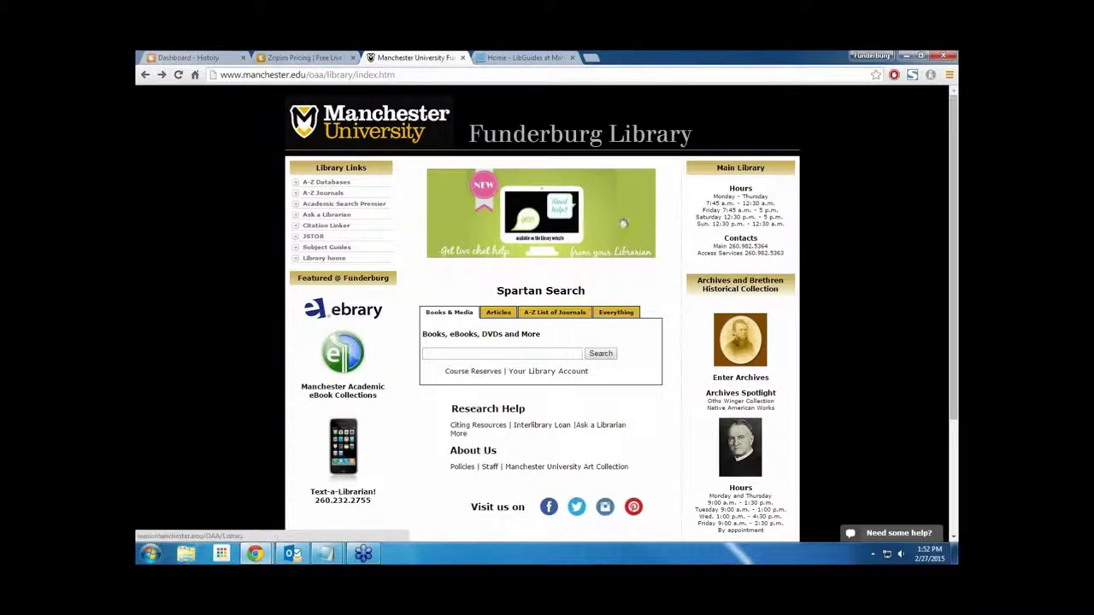
pyautogui.click(509, 203)
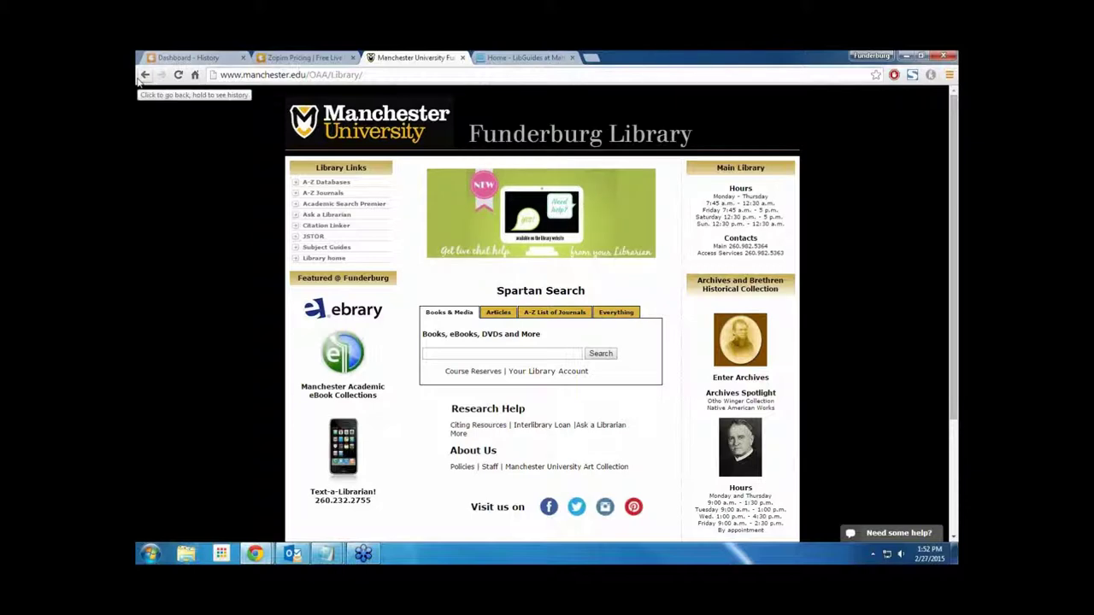
pyautogui.click(190, 57)
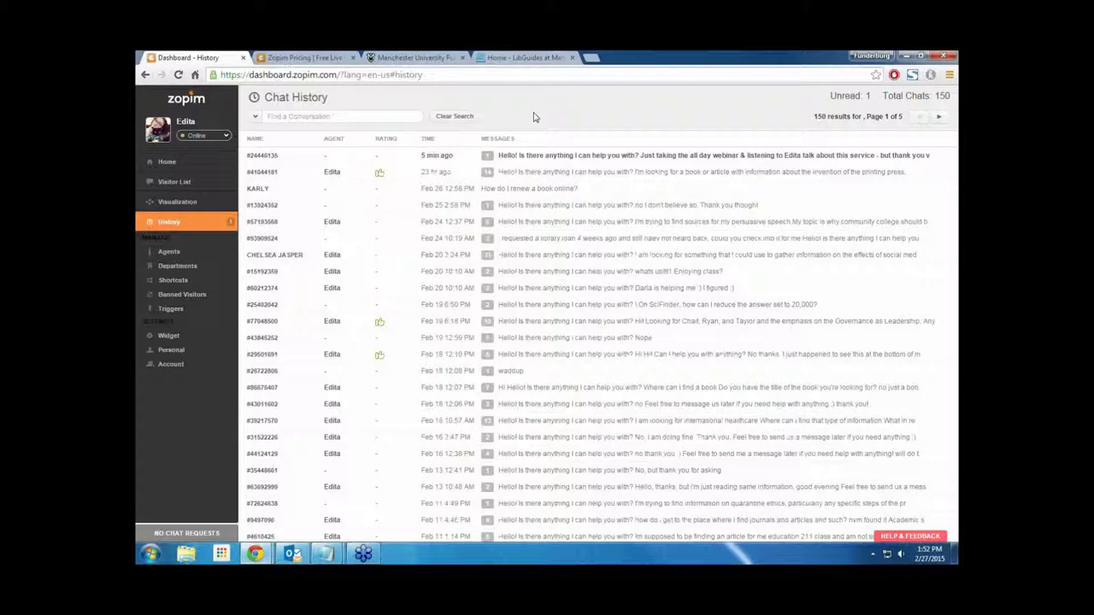
# - Bring the Notepad notes forward, then run the Big Talk From Small Libraries 2015 slide show
pyautogui.moveTo(325, 553)
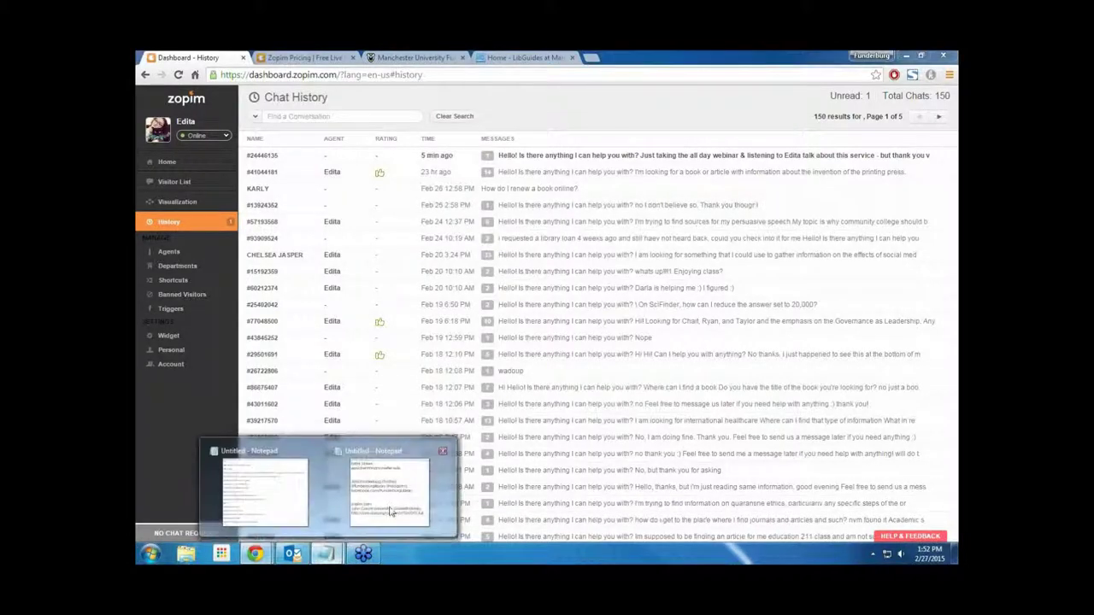
pyautogui.click(389, 483)
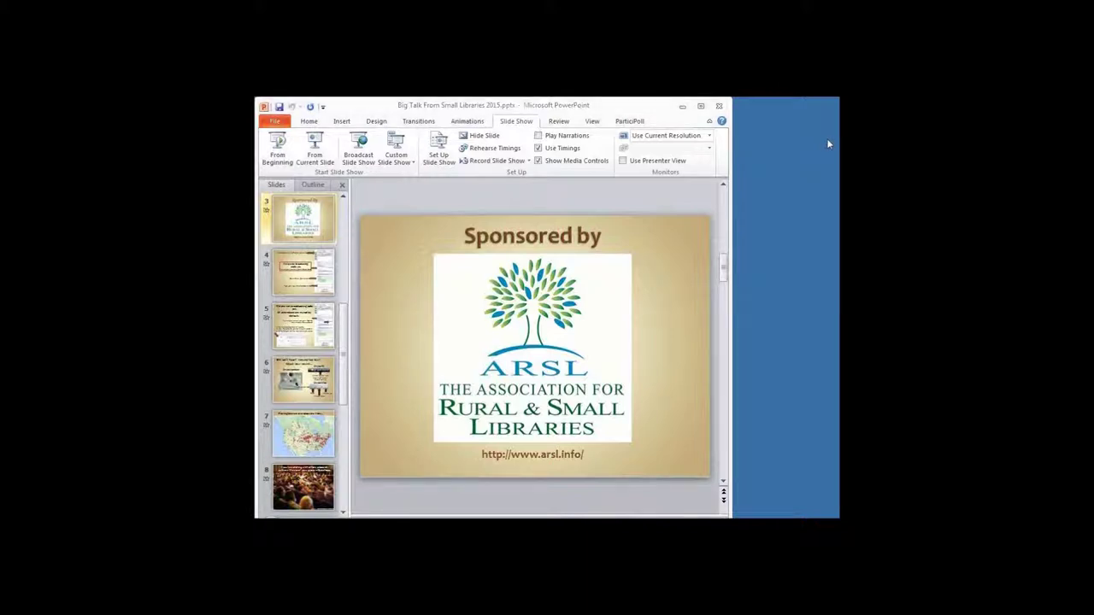
pyautogui.hotkey('shift', 'F5')
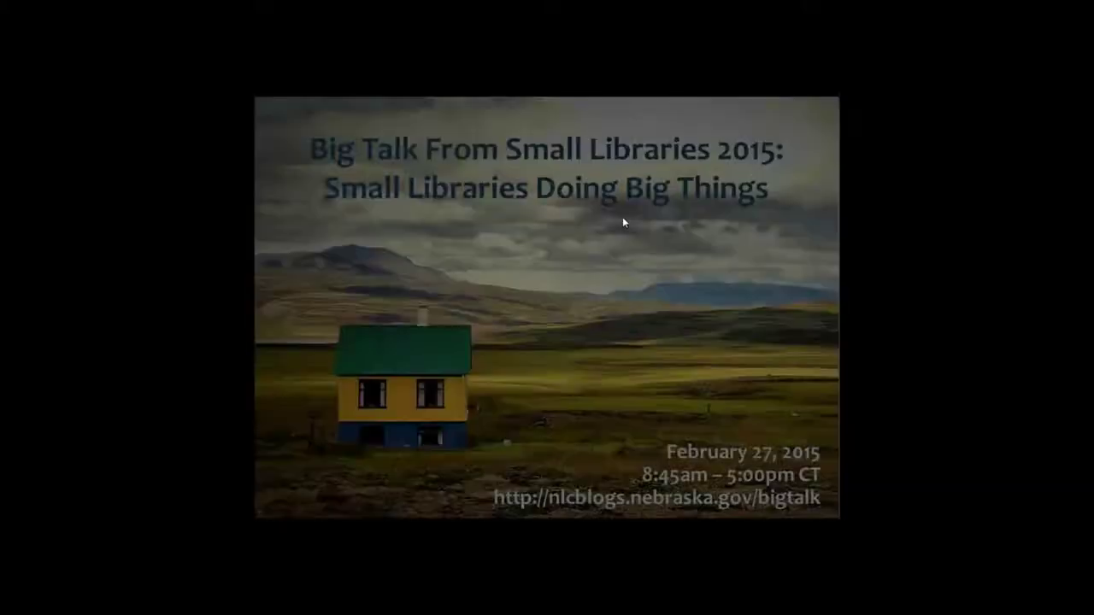